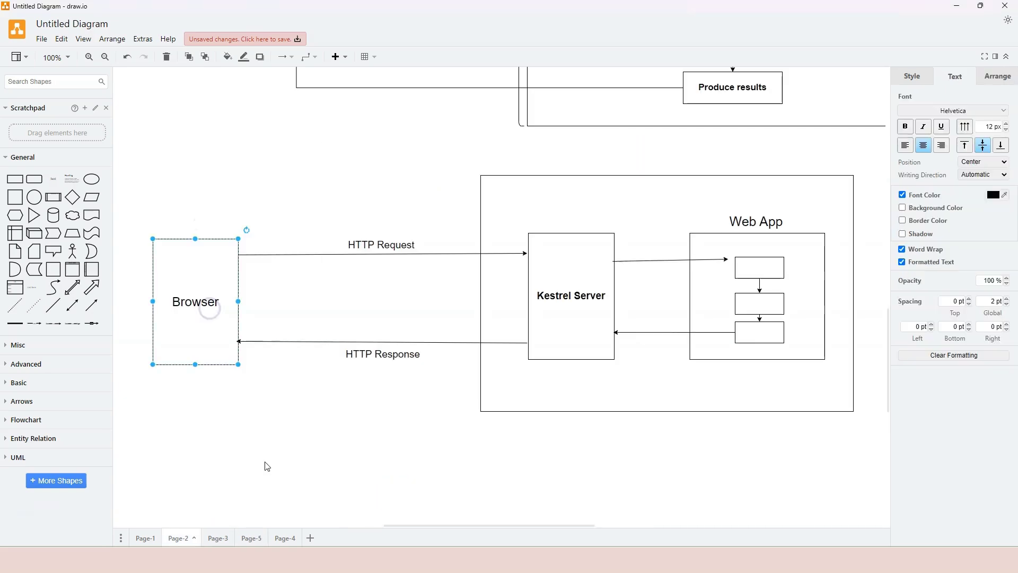
- Switch to Page-2, the Browser–Kestrel Server–Web App diagram
left_click(270, 456)
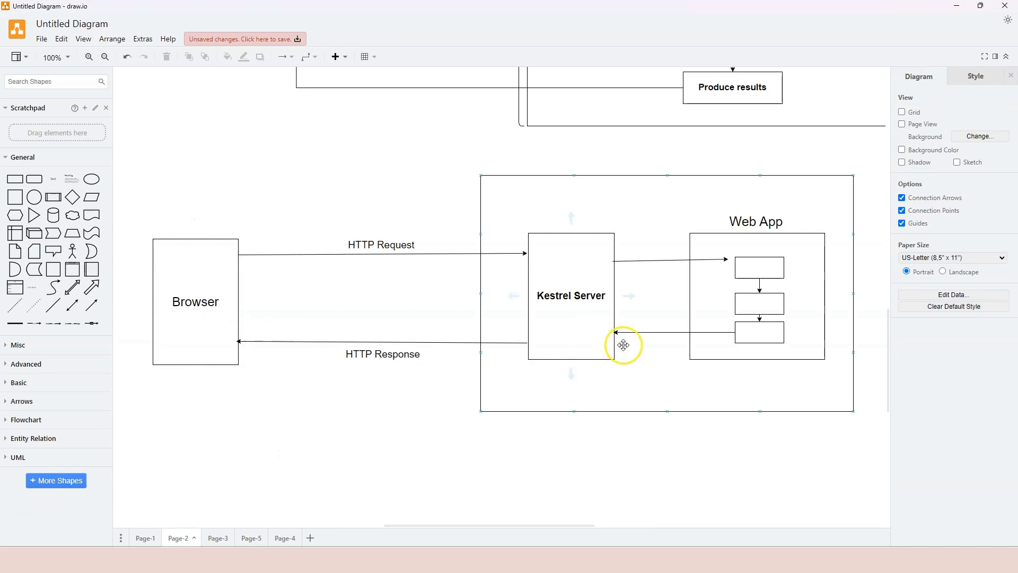
- Select the HTTP Request and HTTP Response labels, then the three boxes inside Web App
left_click(459, 302)
left_click(383, 247)
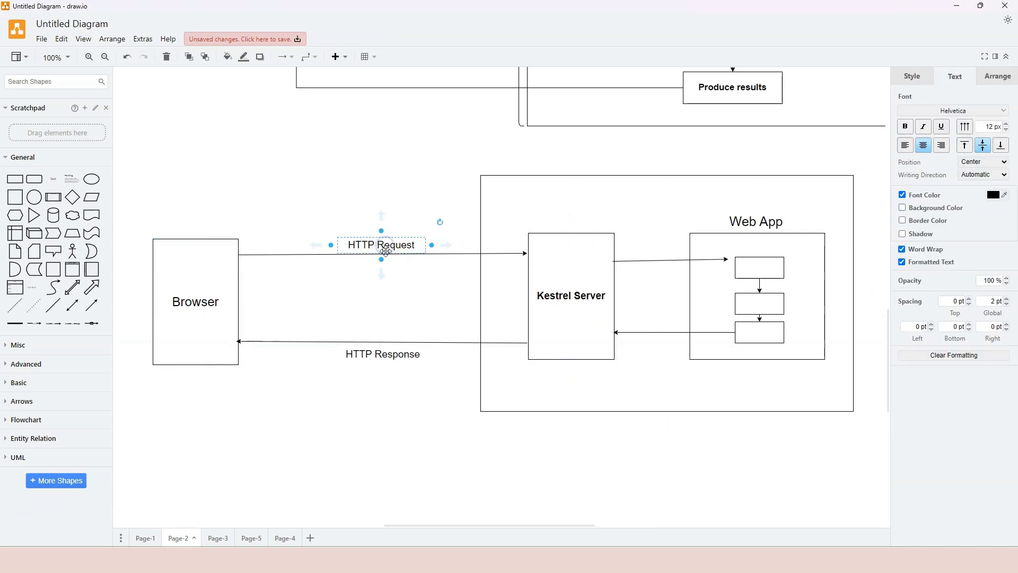
left_click(387, 356)
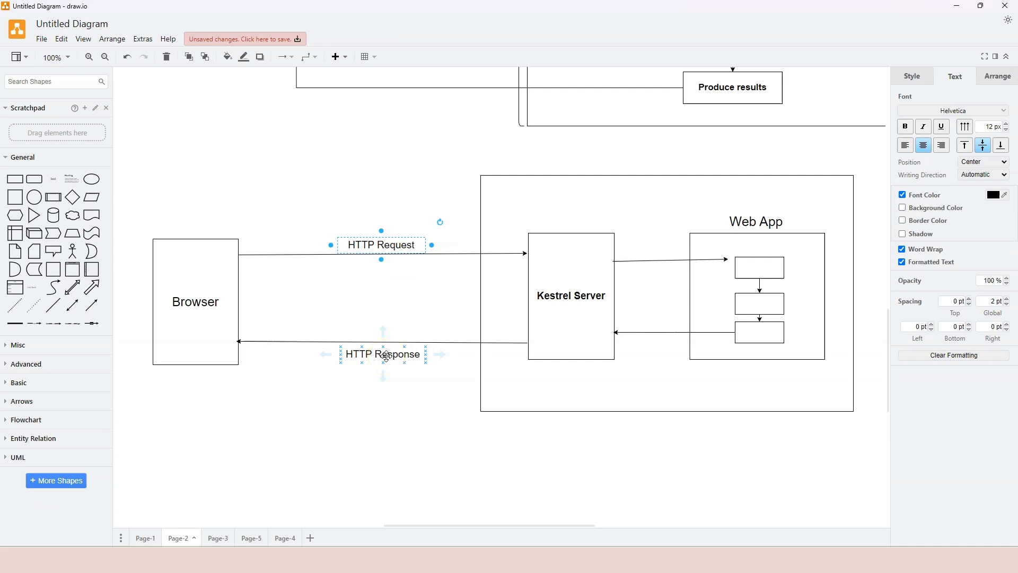
left_click(389, 248)
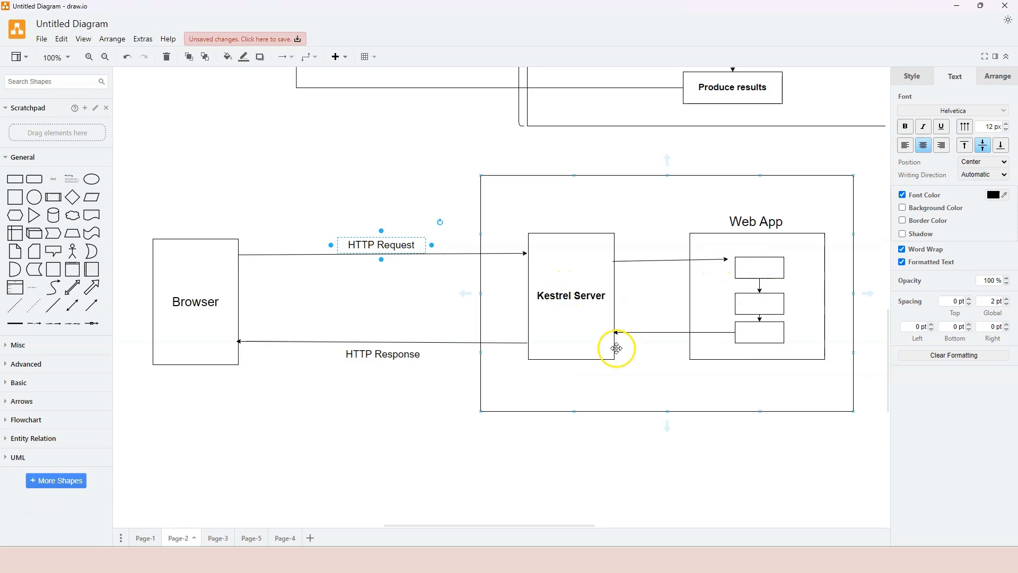
left_click(773, 271)
left_click(773, 308)
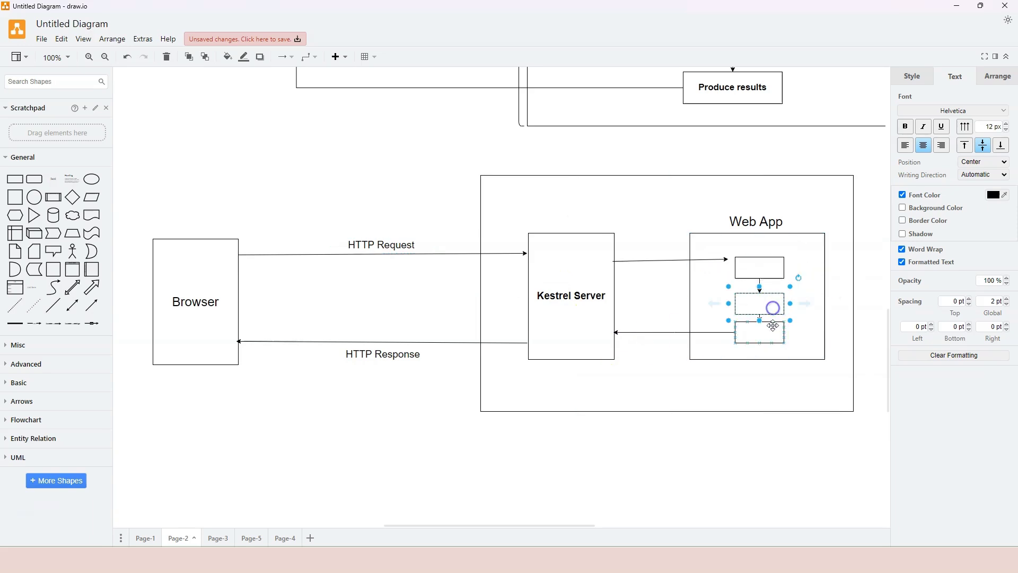
left_click(773, 331)
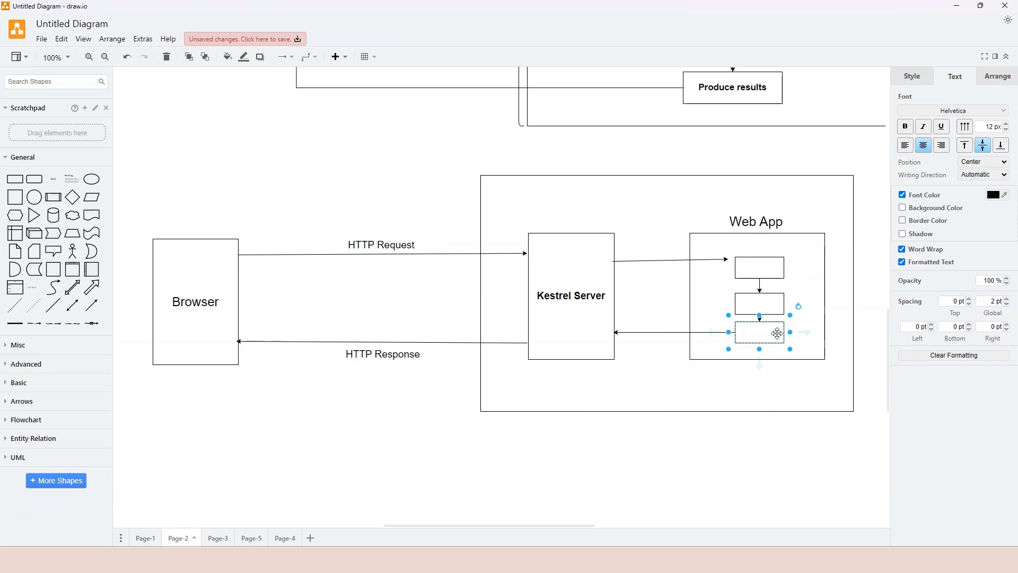
left_click(742, 268, "shift")
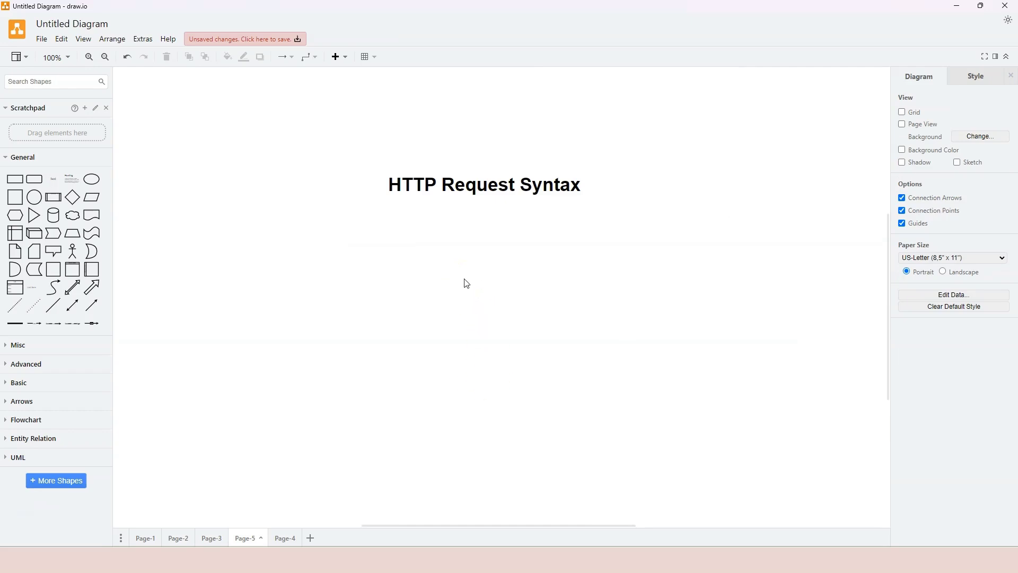
- Check the pasted HTTP Request label and the Browser and Web Server boxes on Page-5
left_click(522, 308)
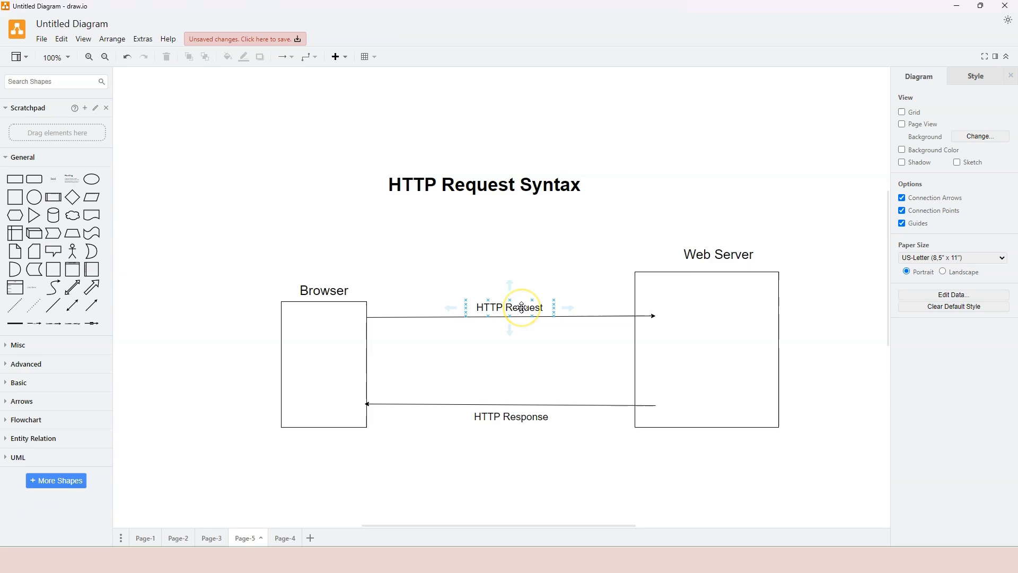
left_click(524, 309)
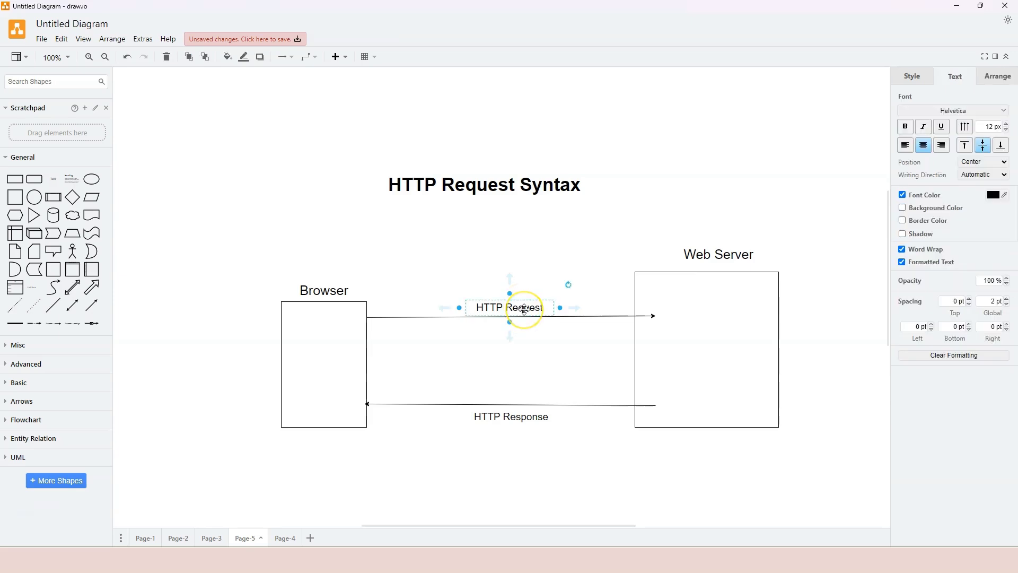
left_click(316, 326)
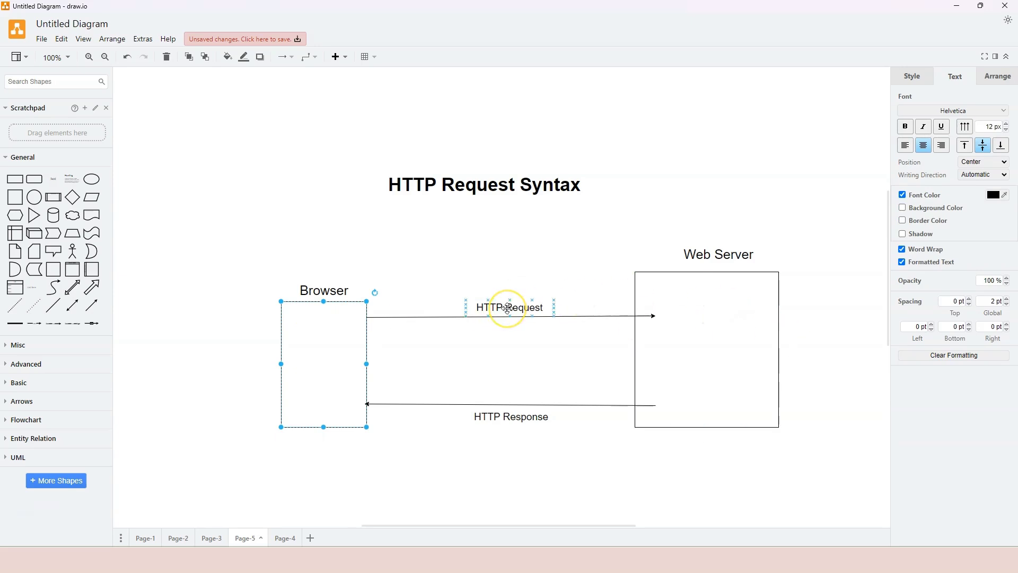
left_click(510, 317)
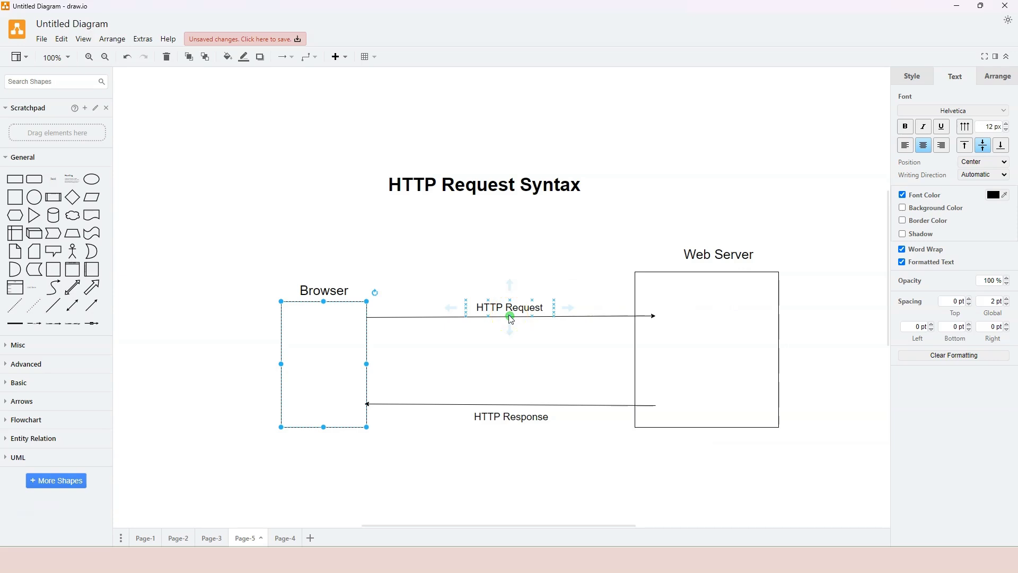
left_click(511, 319)
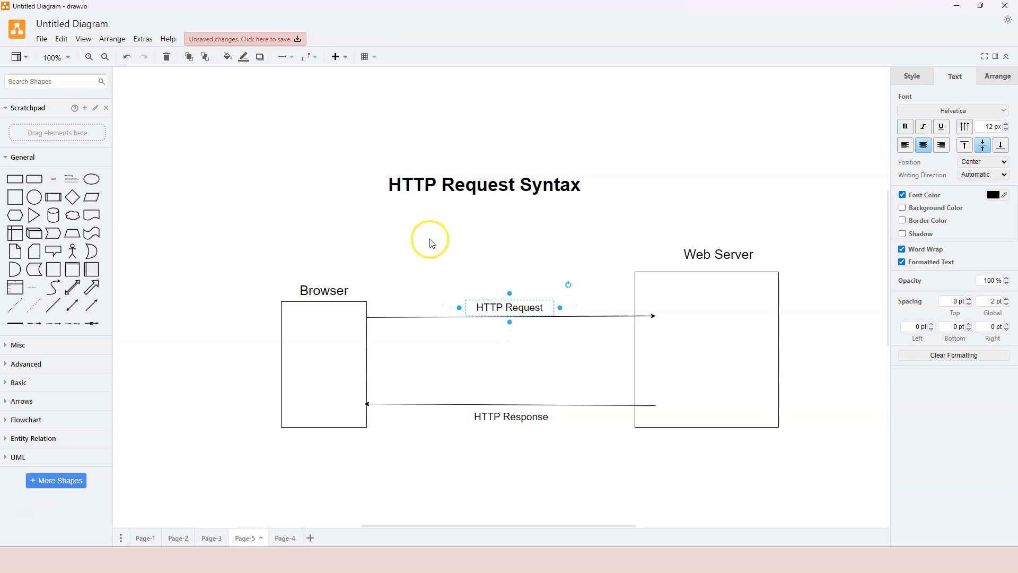
left_click(346, 344)
left_click(756, 313)
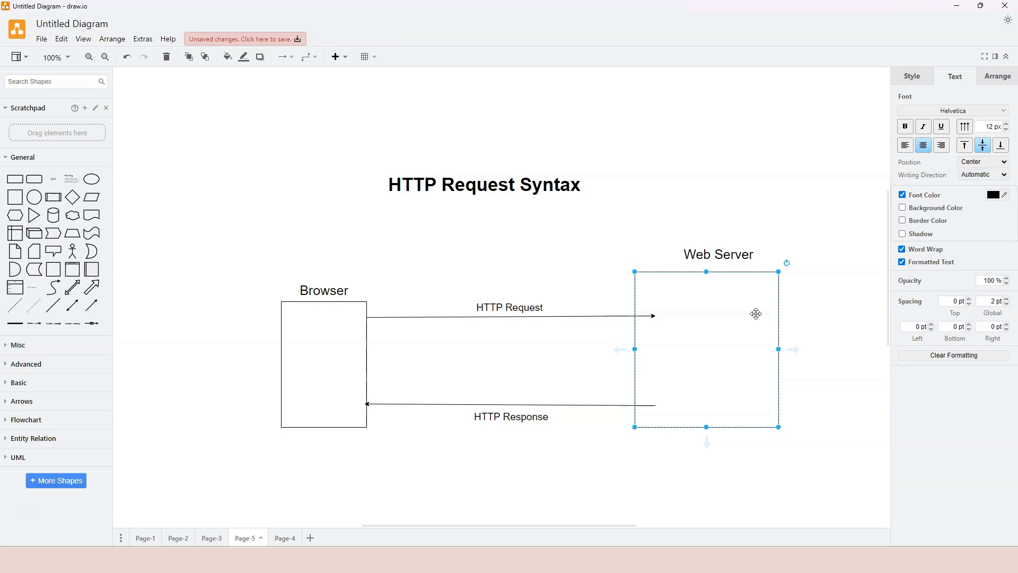
- Select Browser and Web Server together, then recheck both boxes and the HTTP Request label
left_click(307, 333)
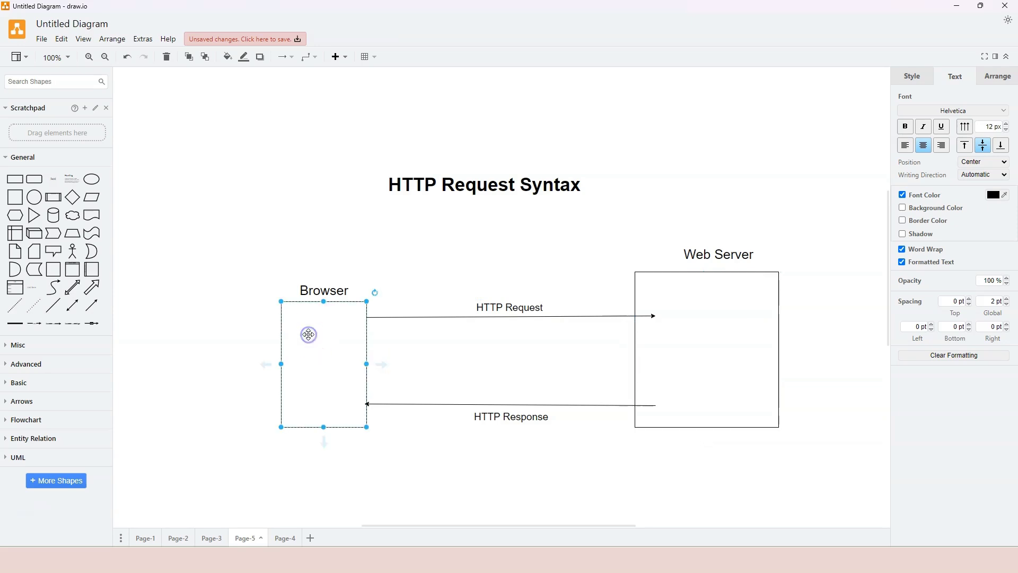
left_click(716, 318, "shift")
left_click(518, 308)
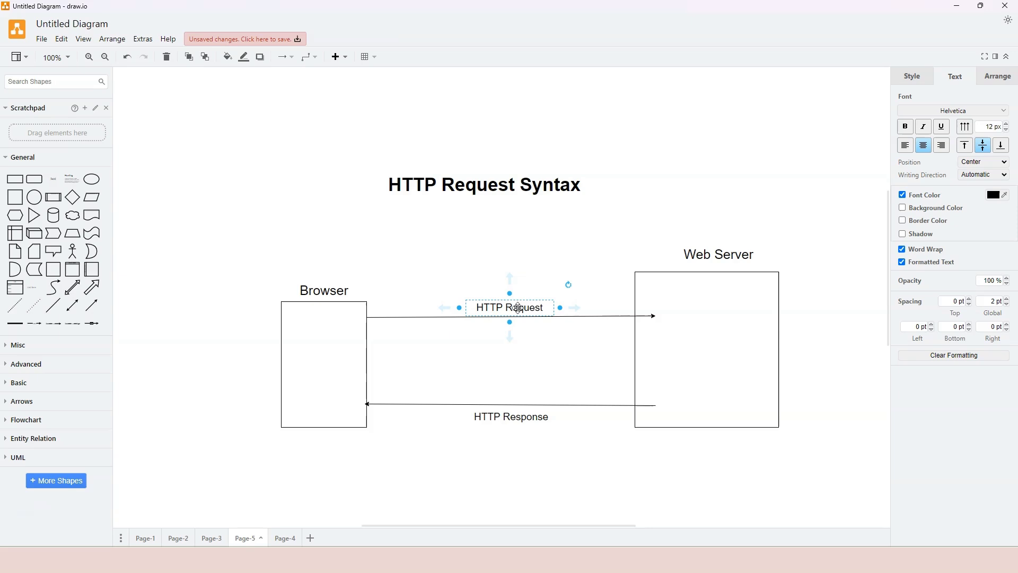
left_click(520, 316)
scroll(618, 237, "down", 2)
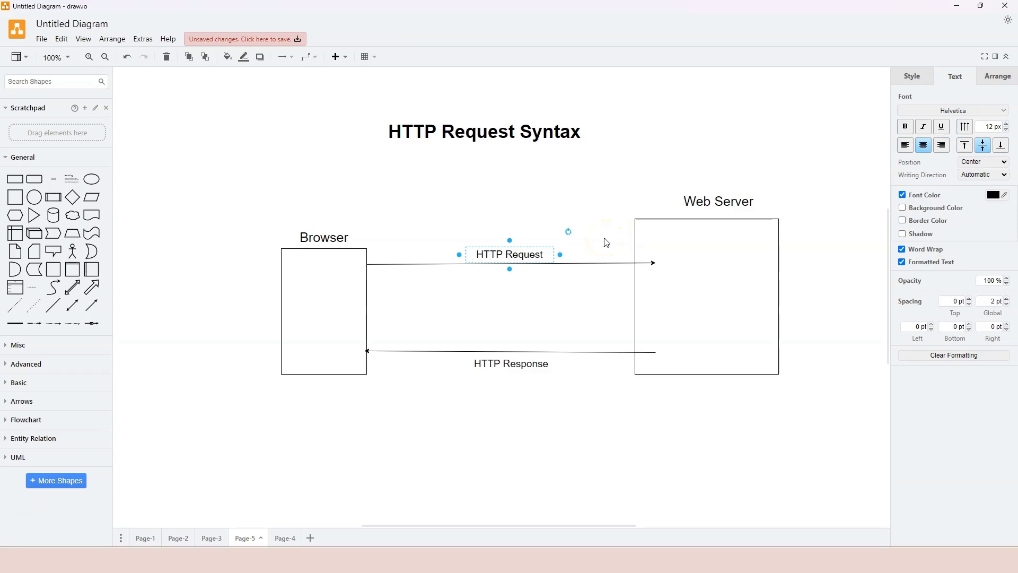
left_click(327, 273)
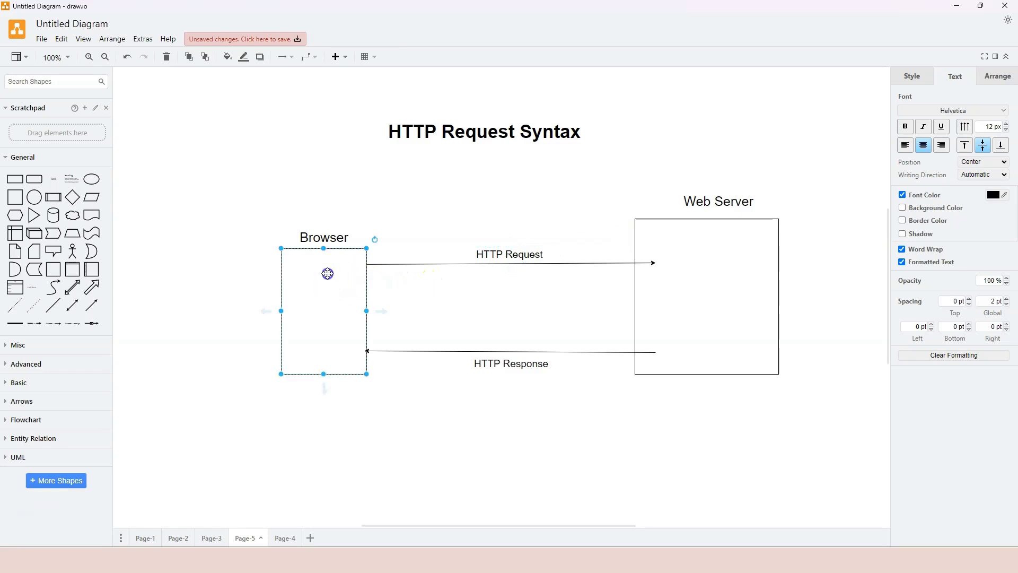
left_click(777, 276)
left_click(564, 259)
scroll(548, 313, "down", 5)
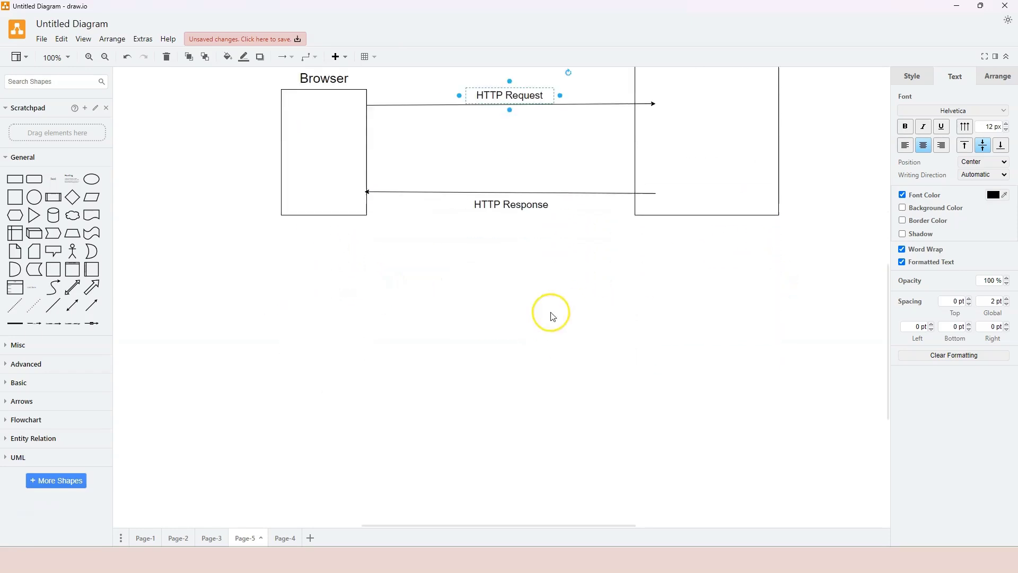
- Add a 19 px 'METHOD URL VERSION' text block, widened to one line, and start a new line
left_click(444, 303)
scroll(484, 241, "up", 5)
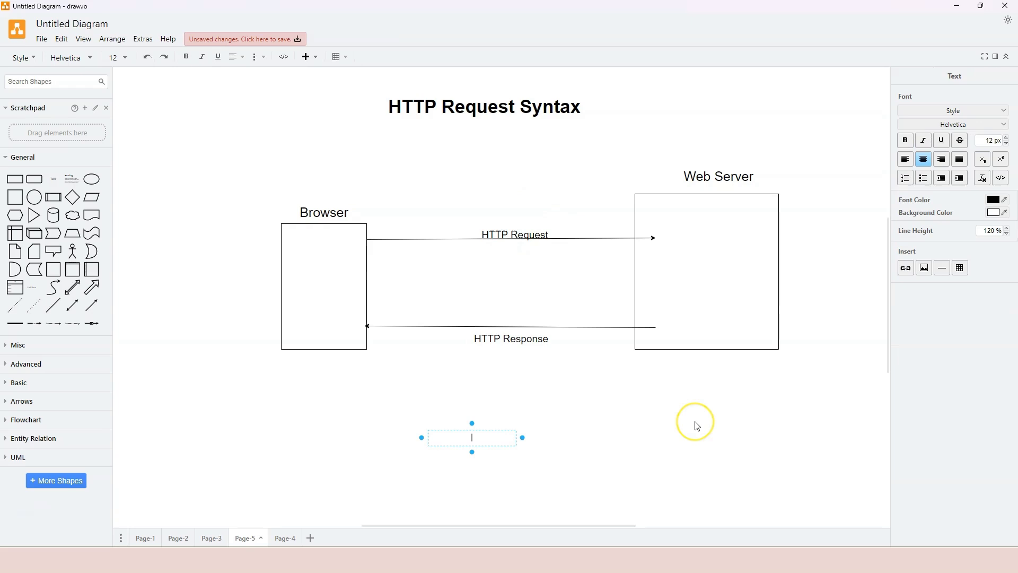
type("METHOD URL VERSION")
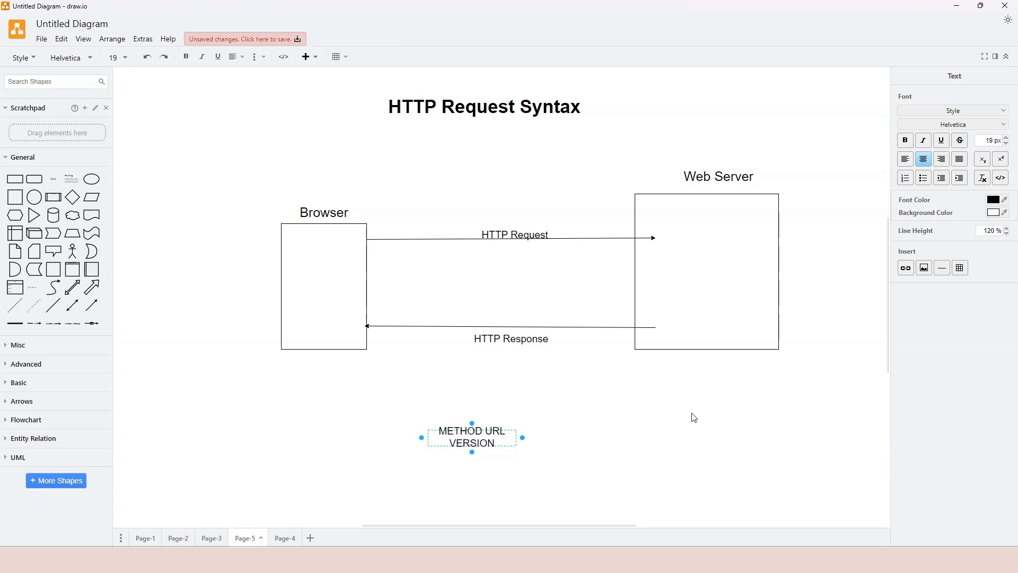
left_click_drag(522, 438, 605, 444)
double_click(579, 438)
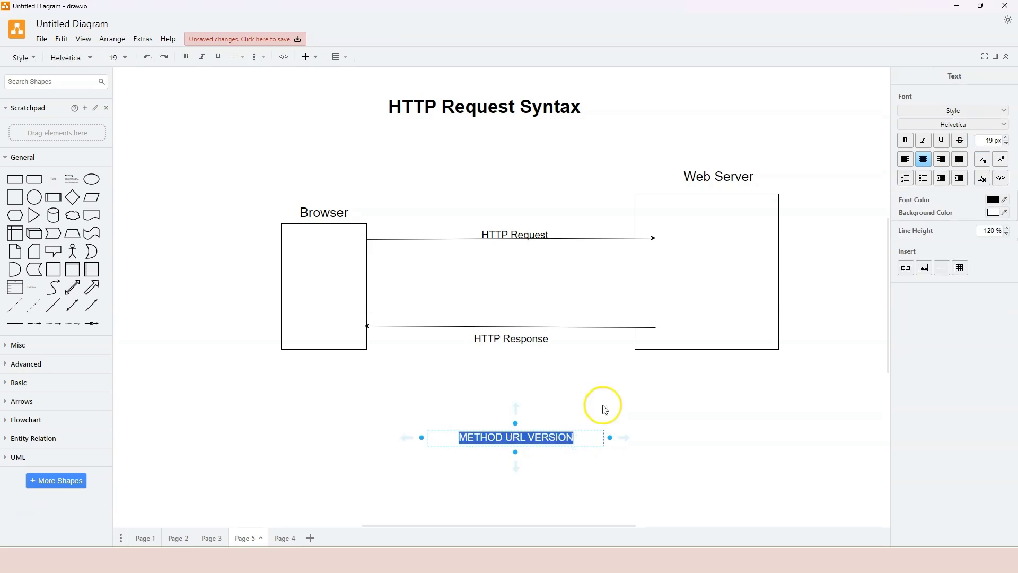
left_click(605, 409)
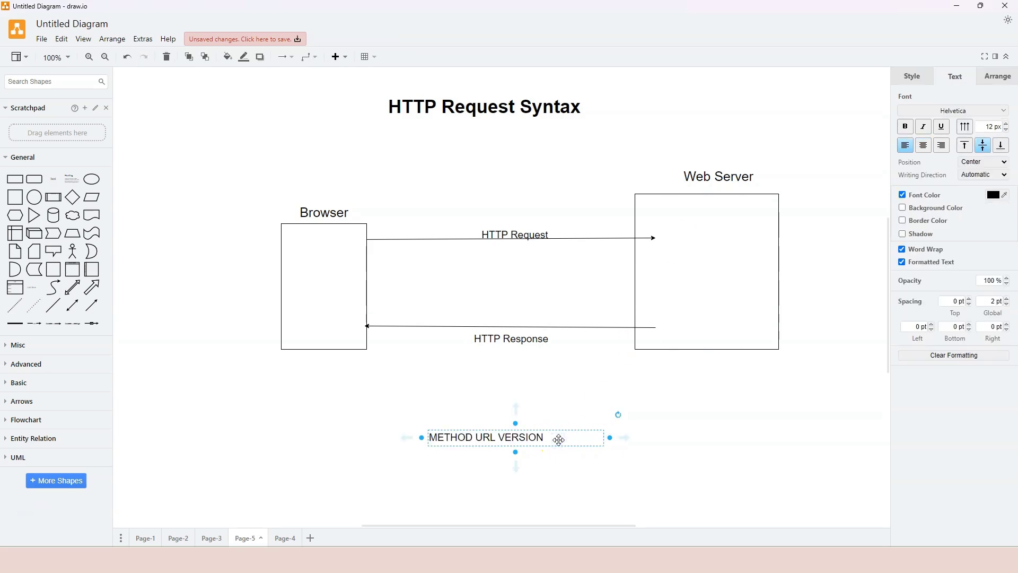
double_click(554, 439)
key("Return")
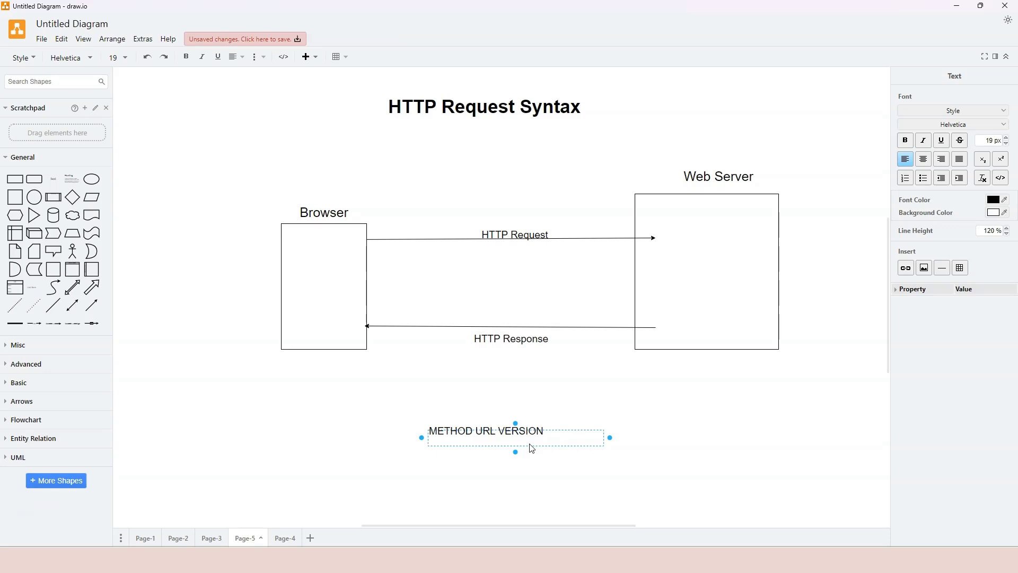
- Add the header line 'Accept:text/html' under the request line
type("ACCEPT")
key("ctrl+BackSpace")
type("Accept:text/html")
double_click(518, 448)
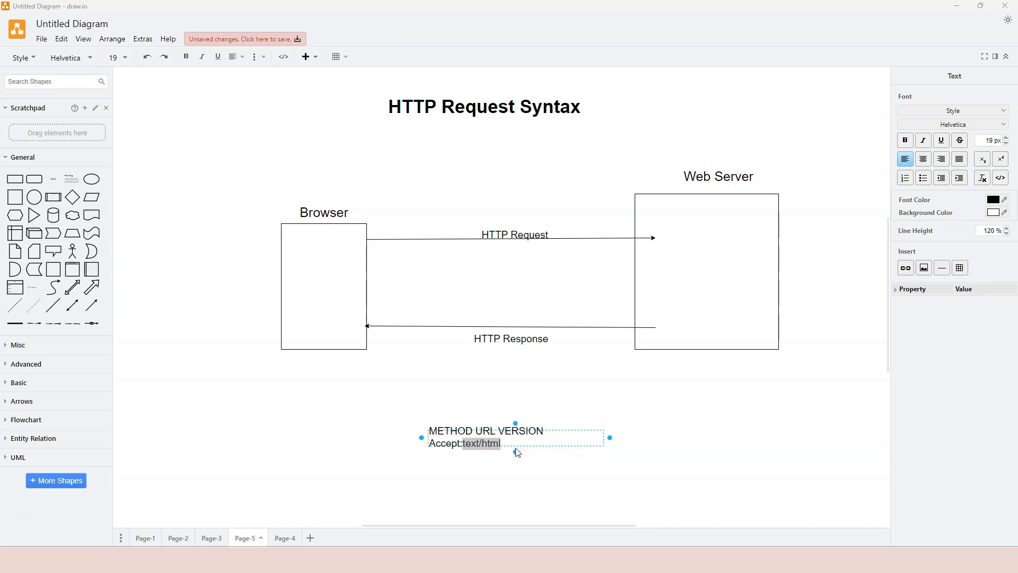
left_click(528, 453)
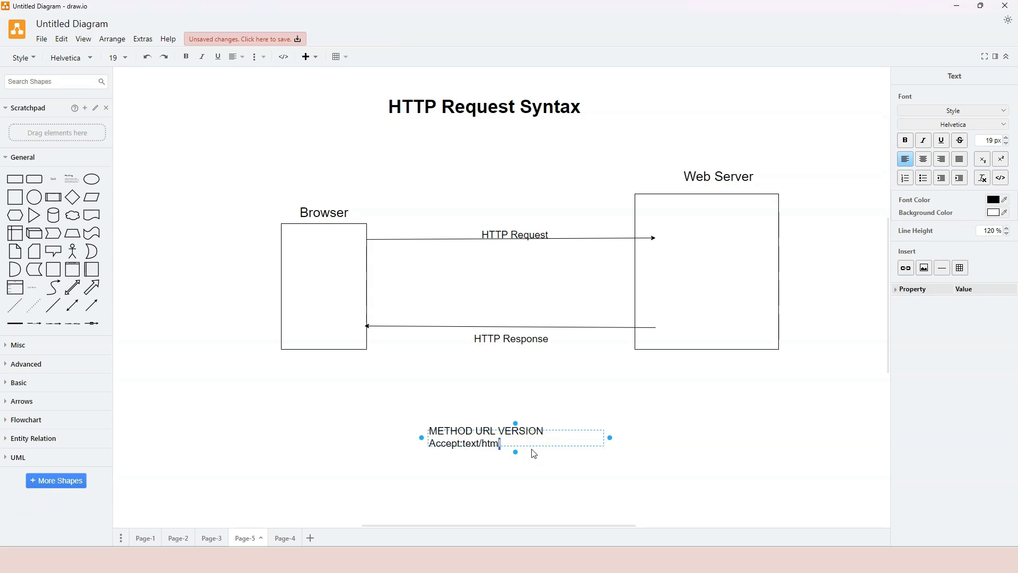
key("shift+Left")
key("shift+Left")
key("shift+Left")
key("shift+Left")
key("shift+Left")
key("shift+Left")
key("shift+Left")
key("shift+Left")
key("shift+Left")
key("shift+Left")
key("shift+Left")
key("shift+Left")
key("shift+Left")
key("shift+Left")
key("shift+Left")
left_click(536, 453)
- Add 'Accept-Language:en-US', a blank line, and a final 'Body' line
key("Return")
type("Language")
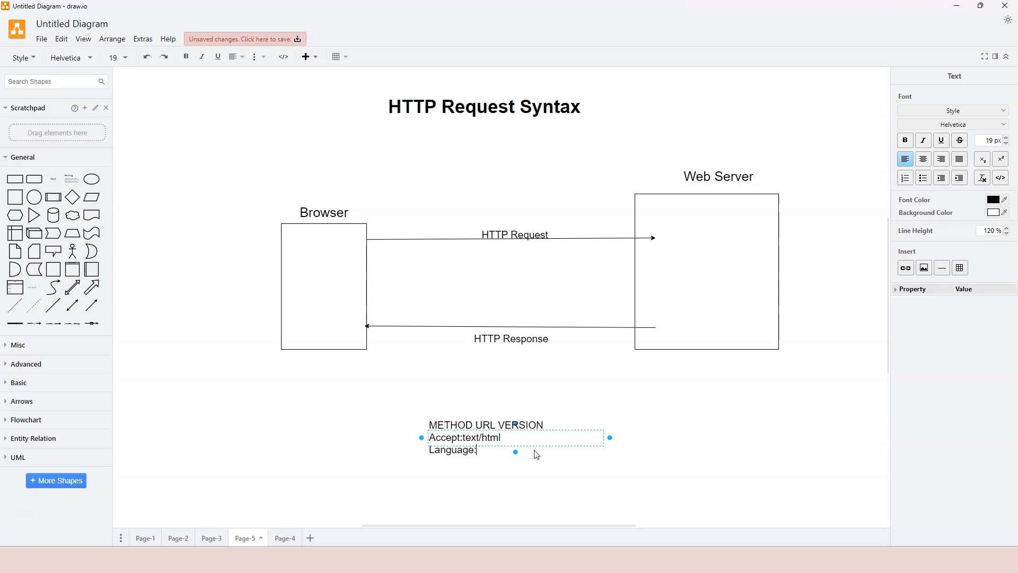
type("Accept-Language:en-US")
left_click(535, 451)
key("Return")
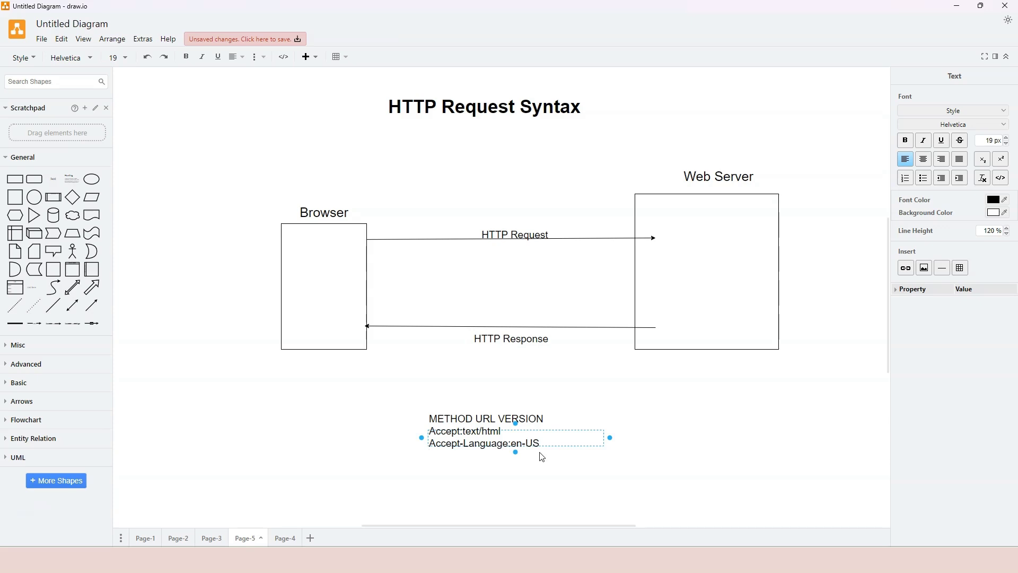
key("Return")
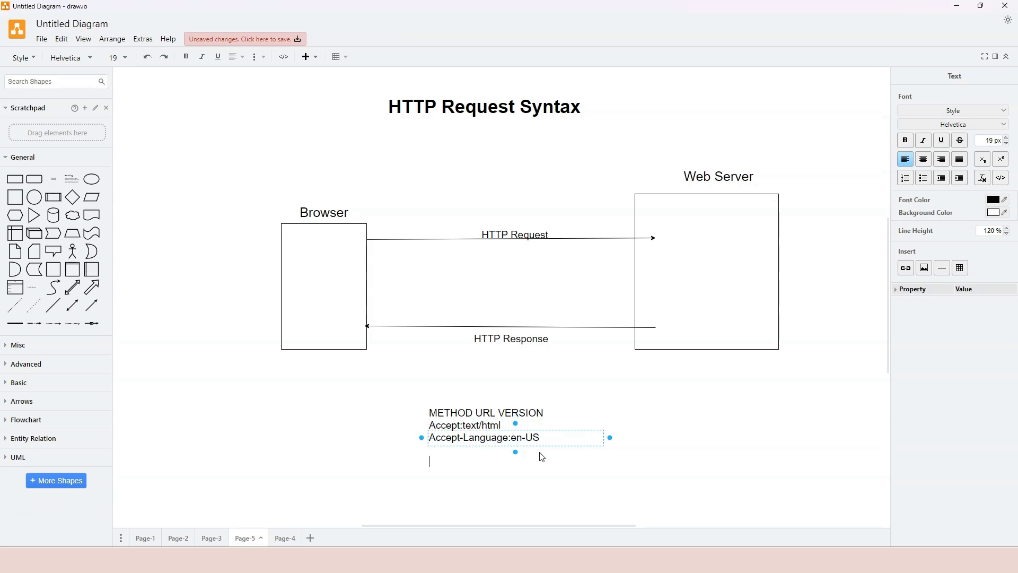
type("Body")
key("shift+Left")
key("shift+Left")
key("shift+Left")
key("shift+Left")
left_click(501, 478)
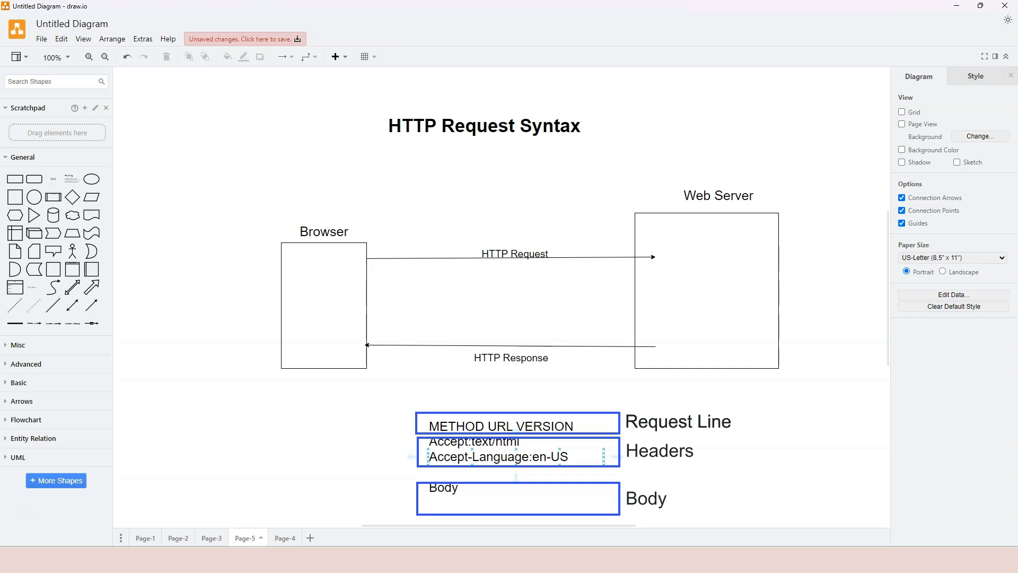
double_click(456, 418)
triple_click(457, 424)
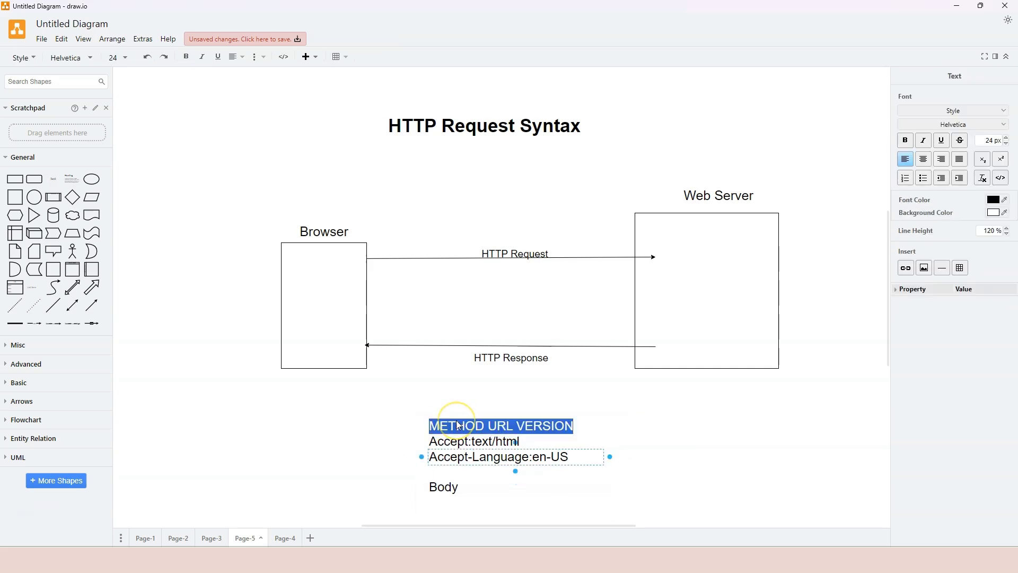
key("shift+Down")
key("shift+Down")
key("shift+Down")
key("shift+Down")
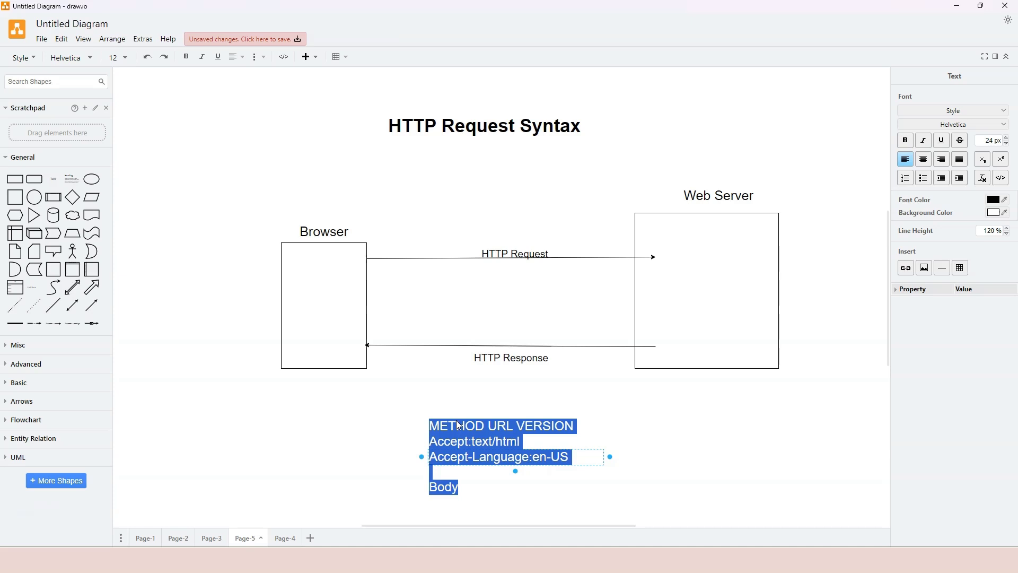
- Move the syntax block left, copy it to the right, and replace METHOD with GET
left_click(618, 420)
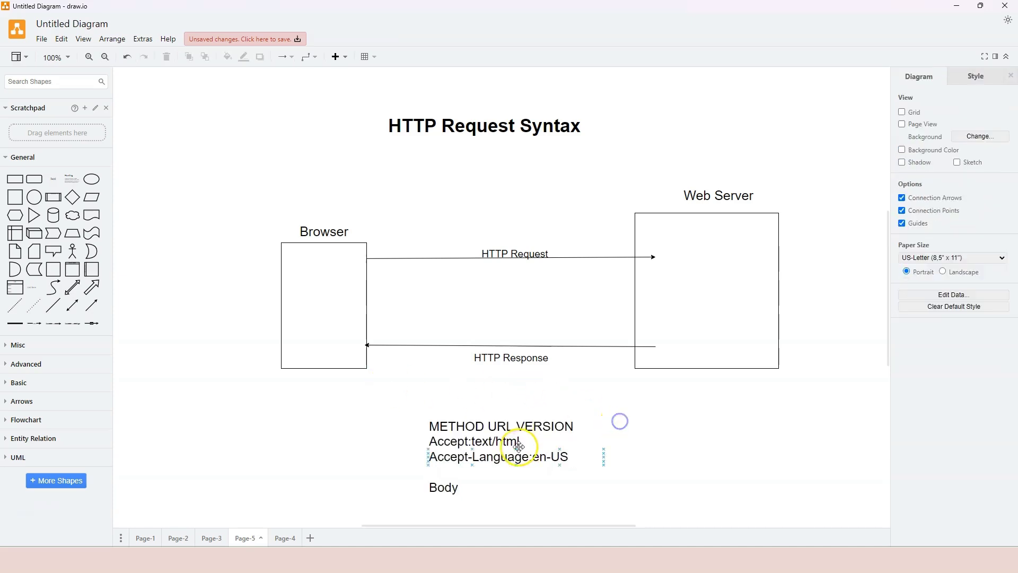
left_click_drag(486, 461, 681, 406)
double_click(375, 447)
key("shift+Left")
key("shift+Left")
key("shift+Left")
key("shift+Left")
key("shift+Left")
key("shift+Left")
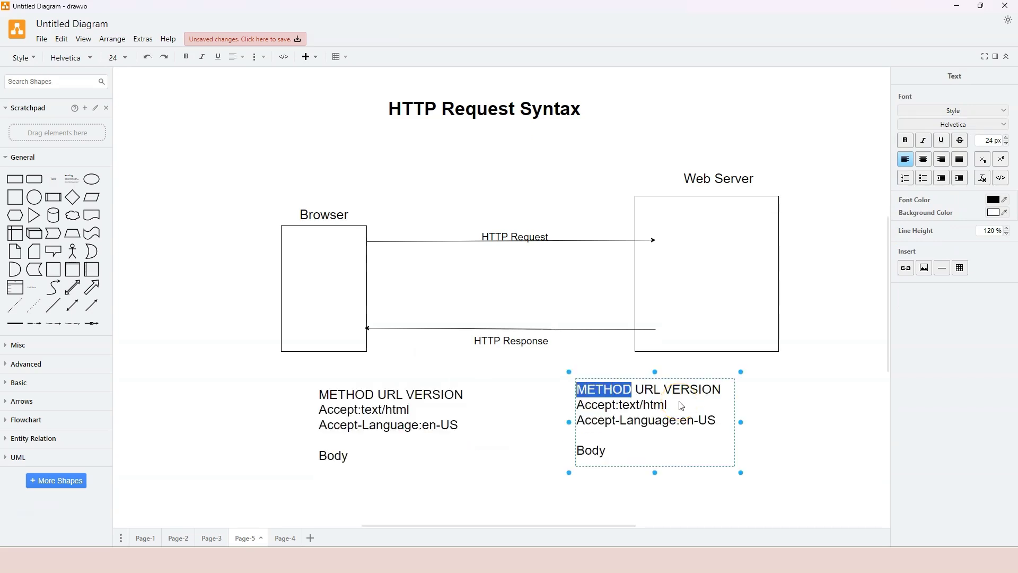
type("g")
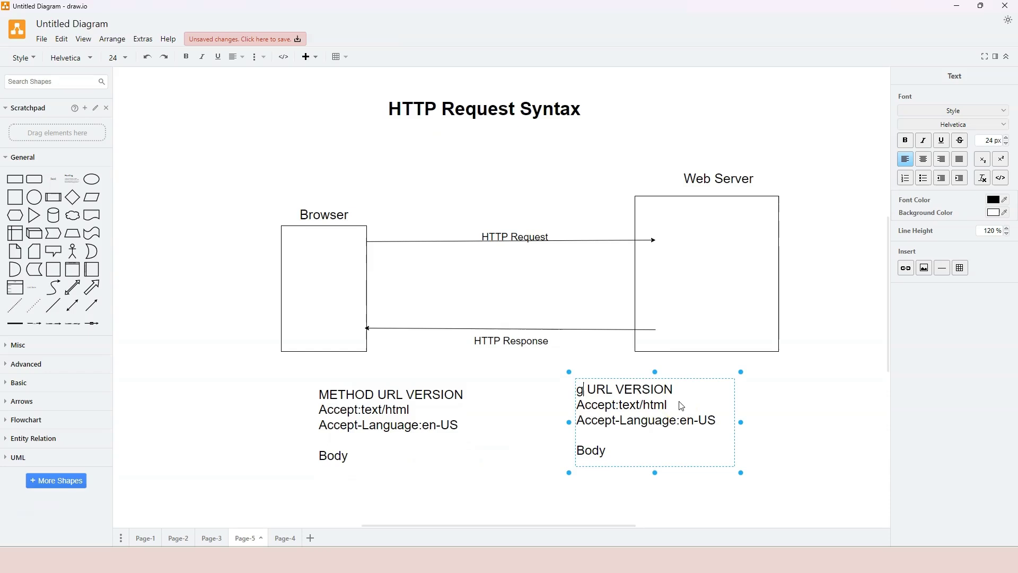
key("BackSpace")
type("GET")
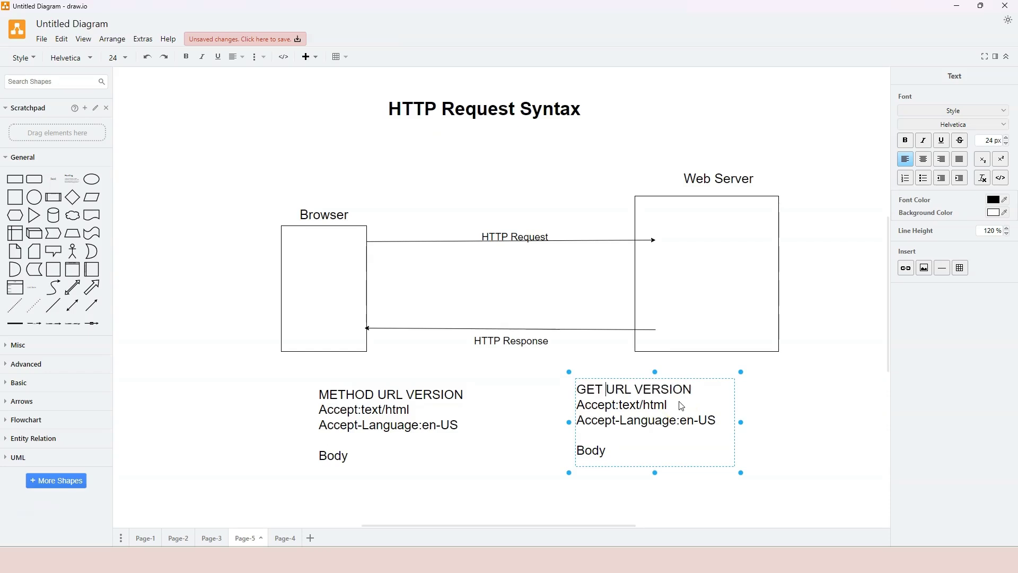
- In the copy, replace URL with / and VERSION with HTTP1.1
key("shift+Right")
key("shift+Right")
key("shift+Right")
key("Right")
left_click(683, 406)
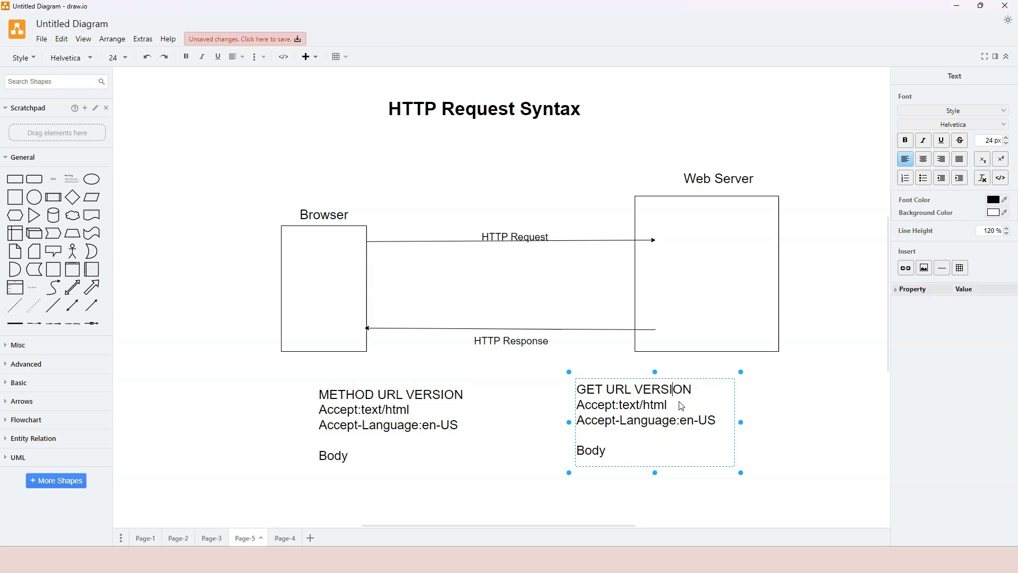
key("Left")
key("Left")
key("Left")
key("Left")
key("Left")
key("Left")
key("Left")
key("shift+Left")
key("shift+Left")
key("shift+Left")
type("/")
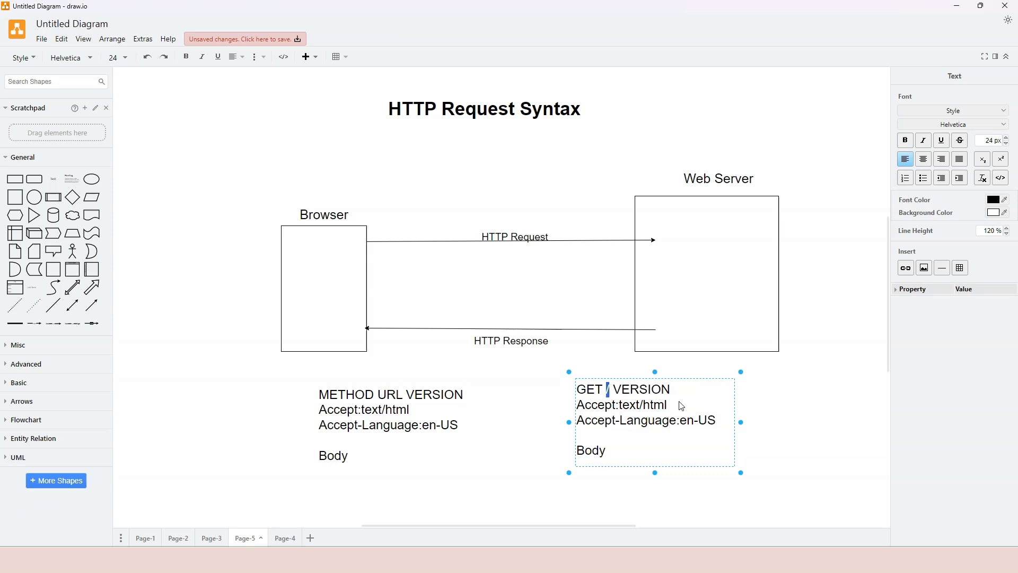
key("Right")
key("shift+Right")
key("shift+Right")
key("shift+Right")
key("shift+Right")
key("shift+Right")
key("shift+Right")
key("shift+Right")
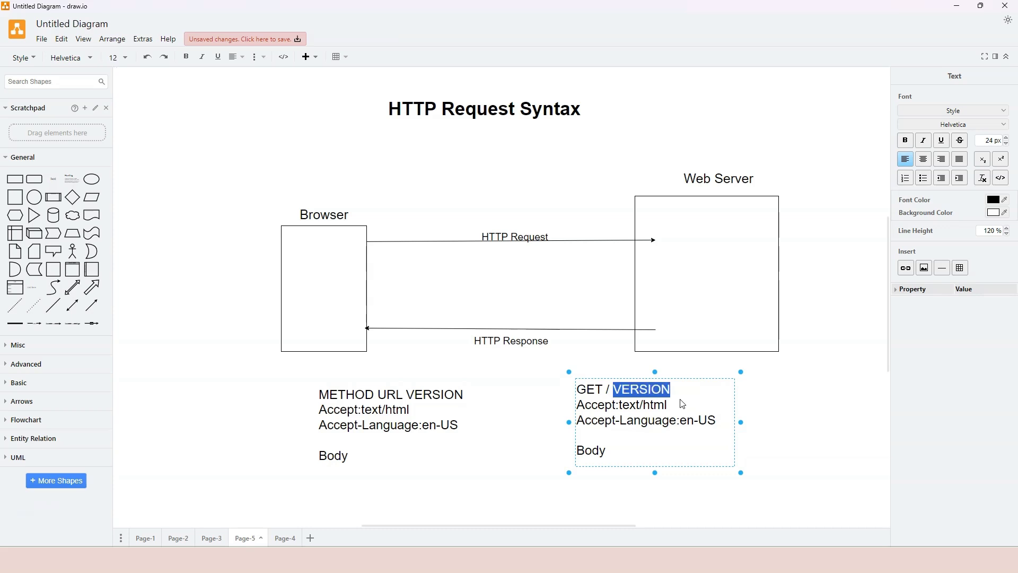
type("HttpAccept:text/html")
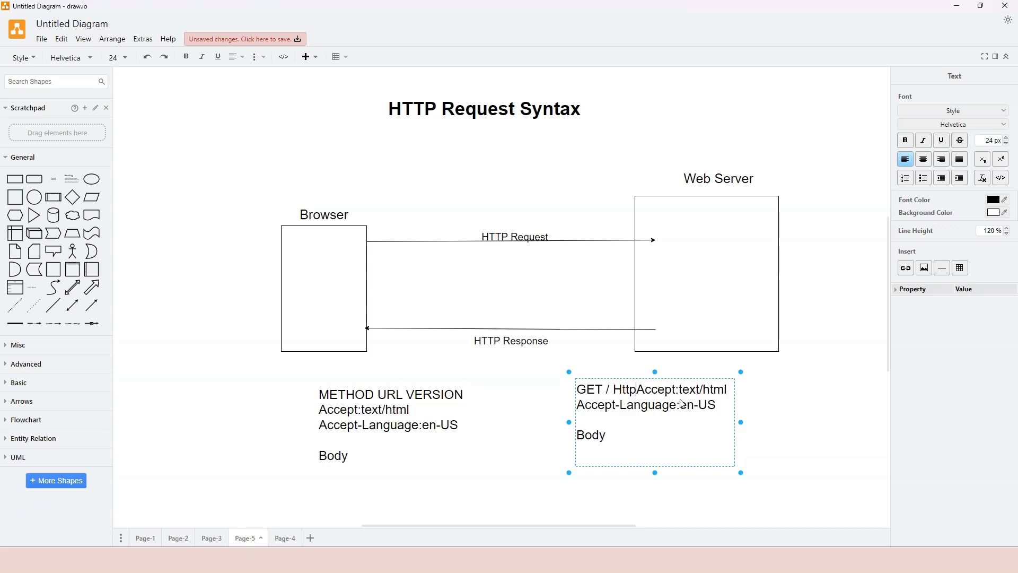
key("BackSpace")
key("BackSpace")
key("BackSpace")
type("TTP1.1")
- Fix the line breaks under GET / HTTP1.1 and highlight the text/html and en-US values
key("Return")
key("Return")
left_click(763, 404)
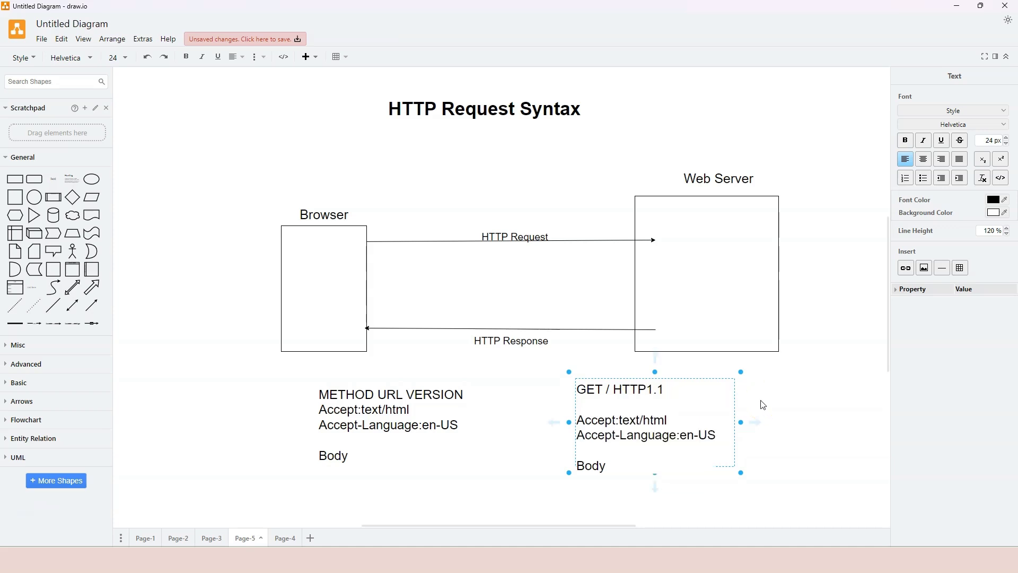
left_click(659, 404)
key("BackSpace")
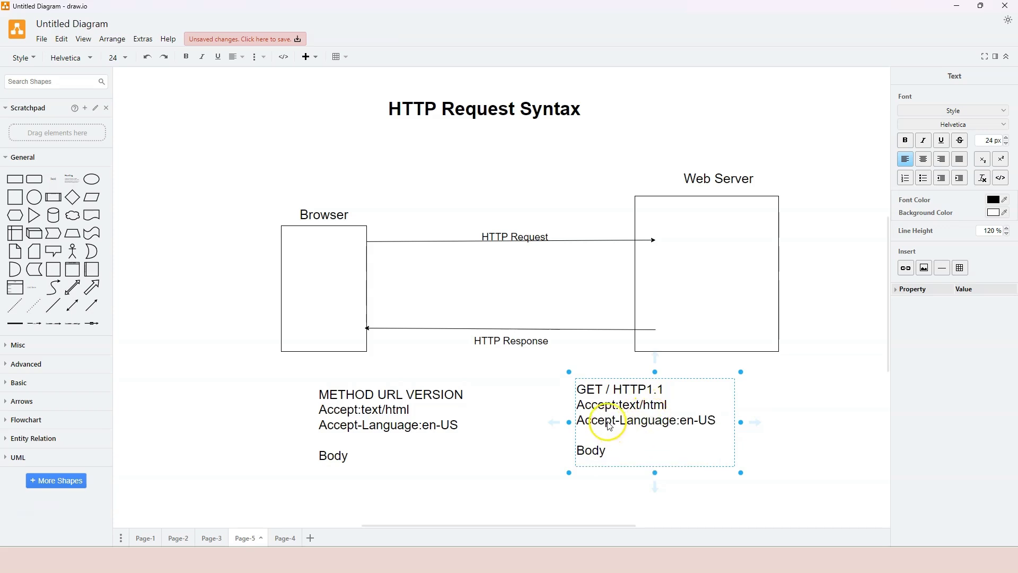
left_click_drag(623, 407, 668, 406)
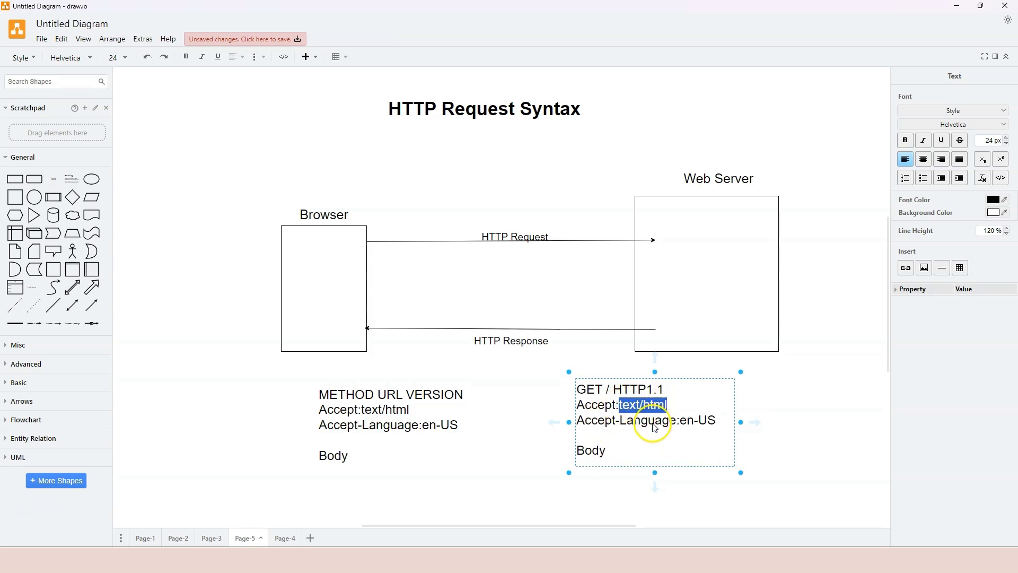
left_click(578, 422)
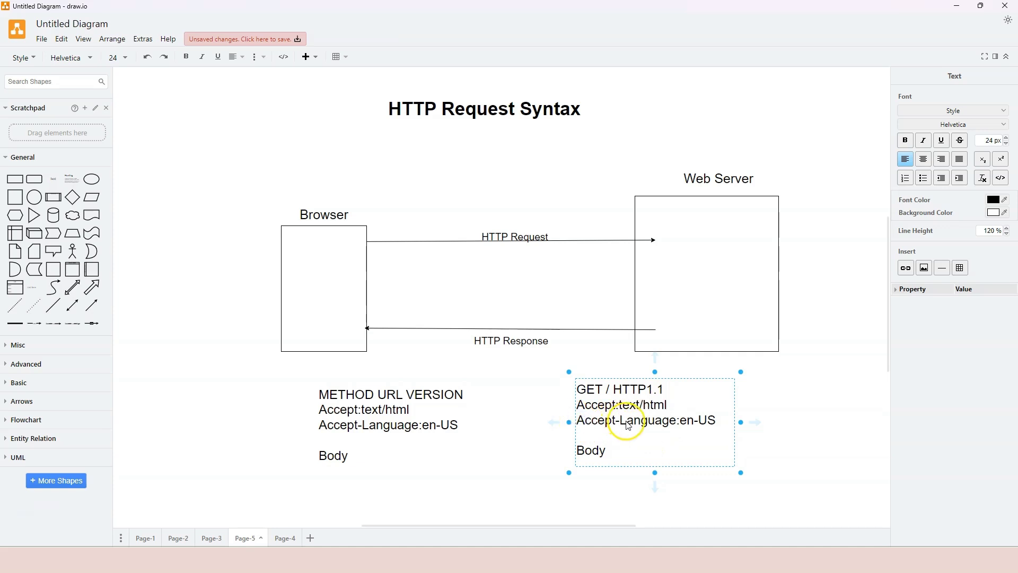
left_click_drag(681, 424, 722, 421)
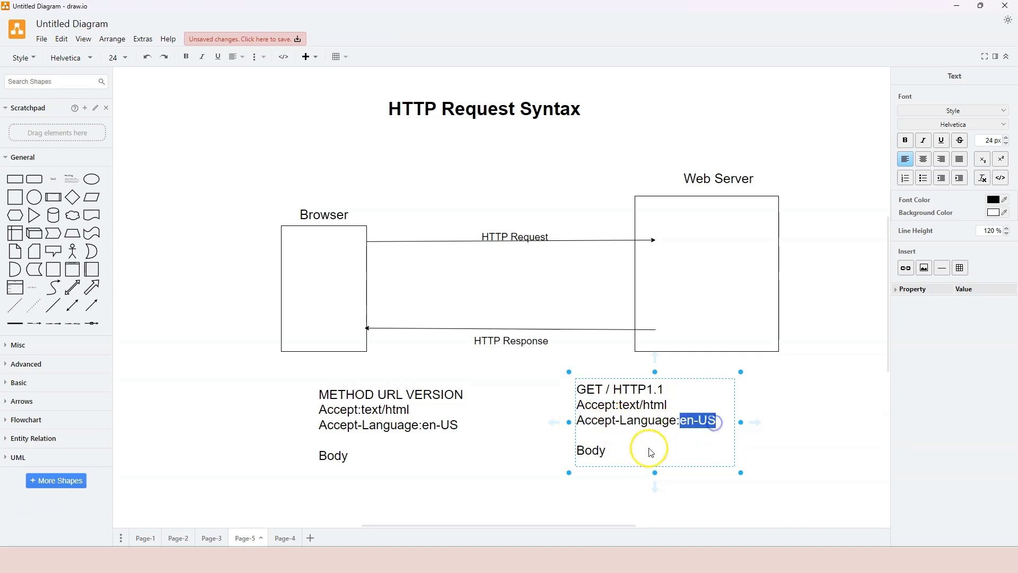
left_click(608, 454)
- Delete the word Body from the right-hand GET example
key("BackSpace")
key("BackSpace")
key("BackSpace")
key("BackSpace")
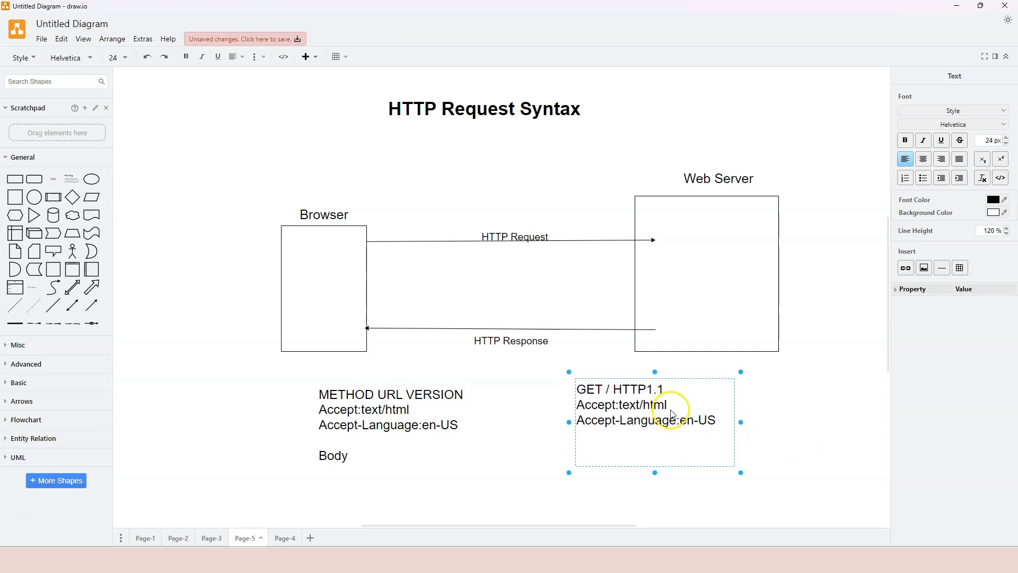
- Highlight all three lines of the GET example, then just the GET method
left_click(715, 421)
left_click_drag(716, 421, 580, 391)
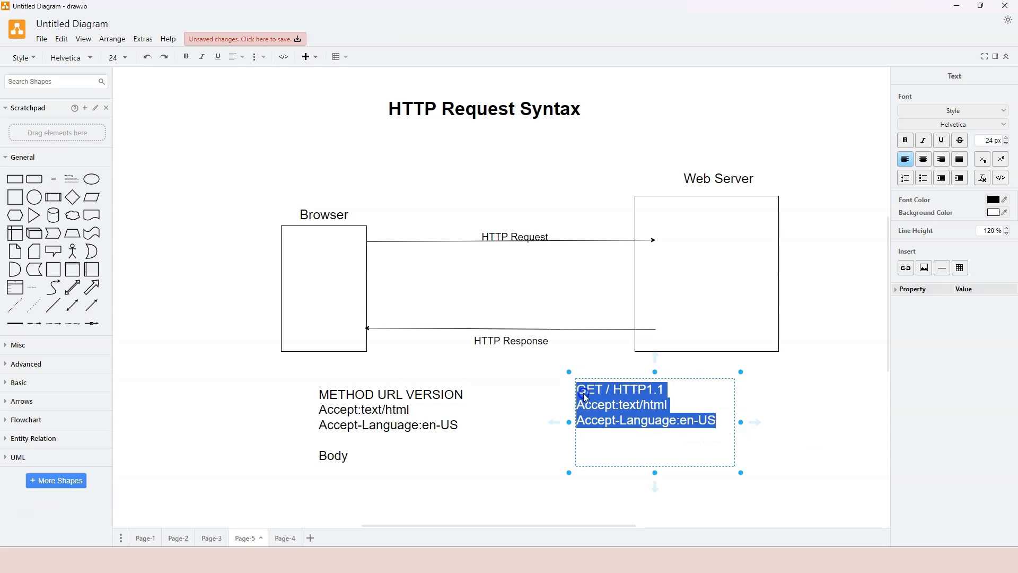
double_click(365, 463)
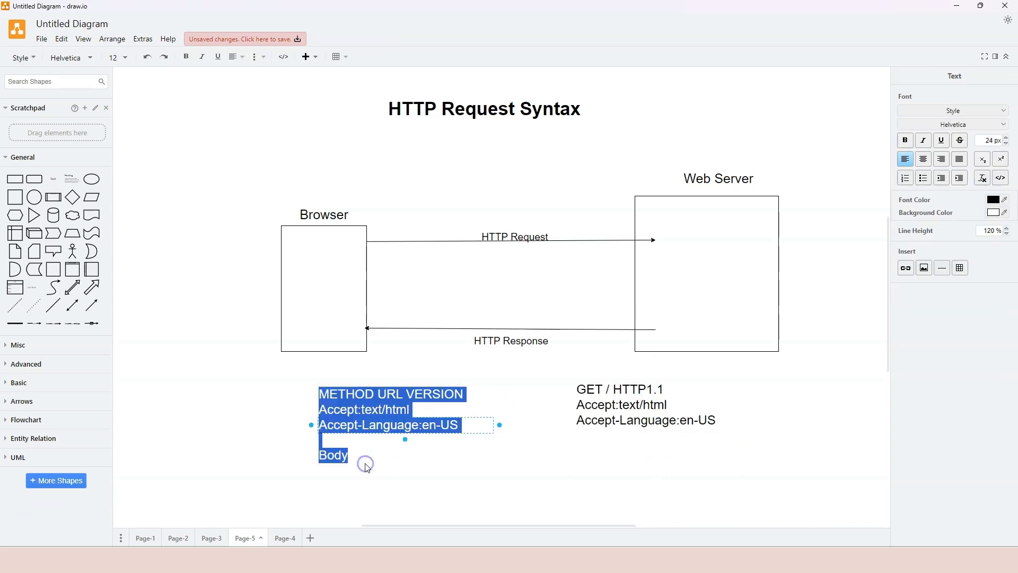
double_click(589, 391)
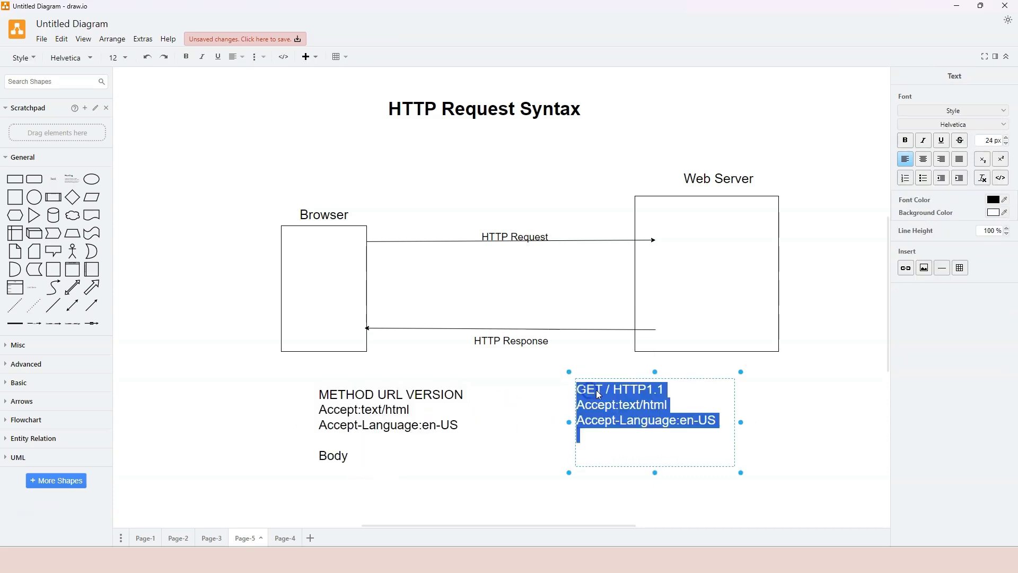
left_click_drag(603, 391, 581, 396)
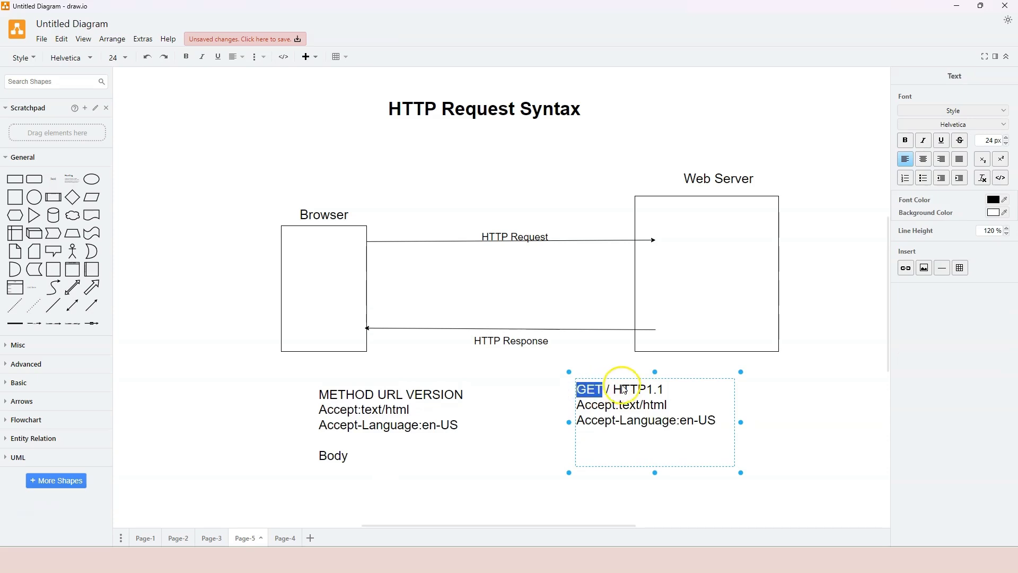
left_click(603, 393)
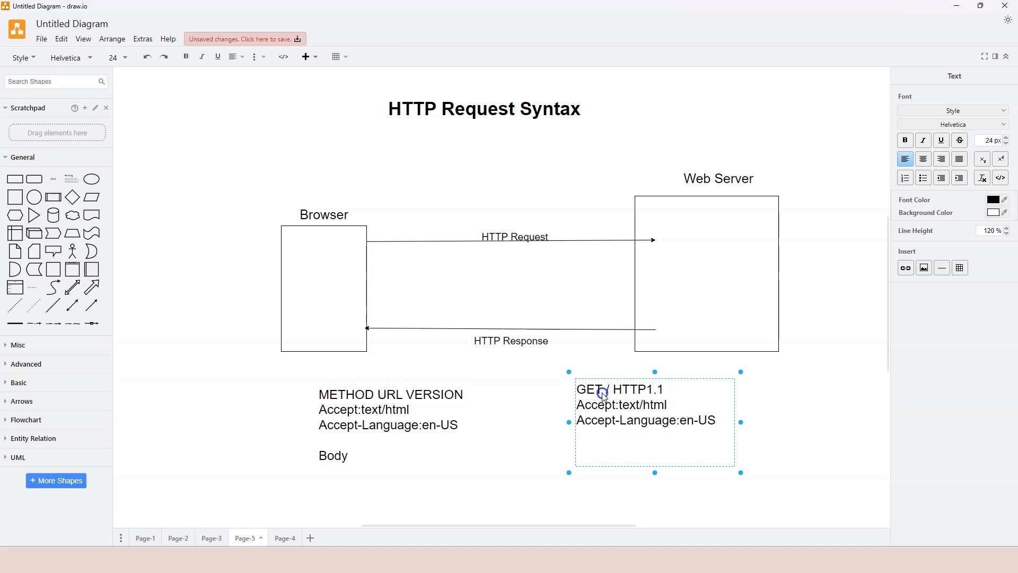
left_click_drag(604, 395, 574, 390)
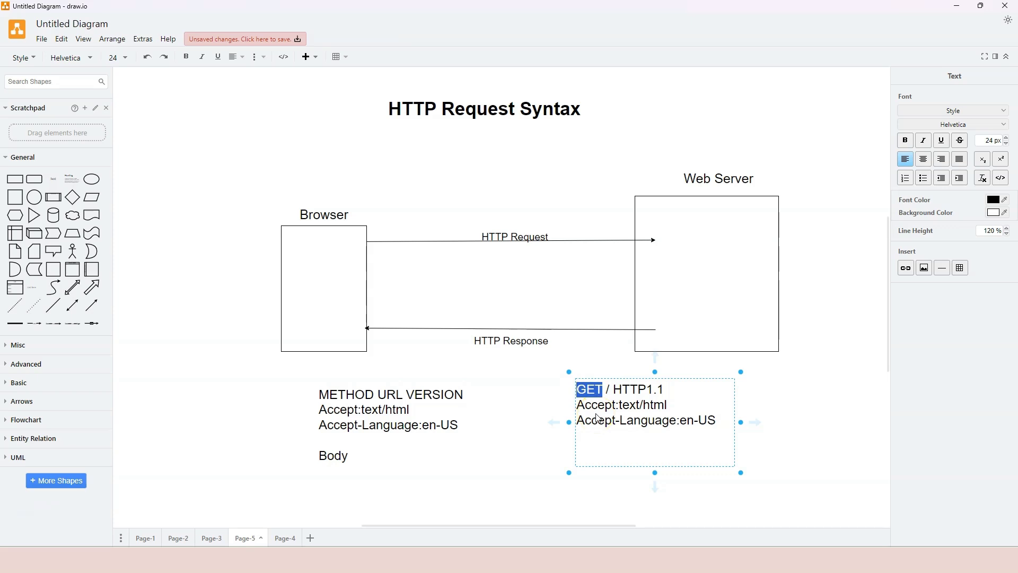
left_click(608, 398)
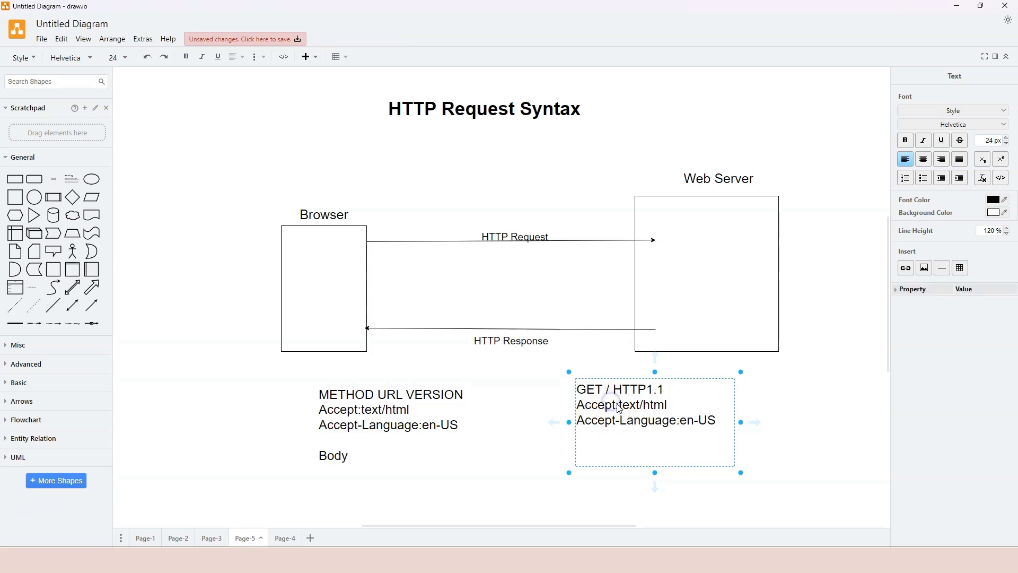
- Highlight the /, HTTP1.1, header lines, text/html and en-US parts, then switch to Visual Studio
double_click(608, 394)
left_click_drag(613, 390, 663, 390)
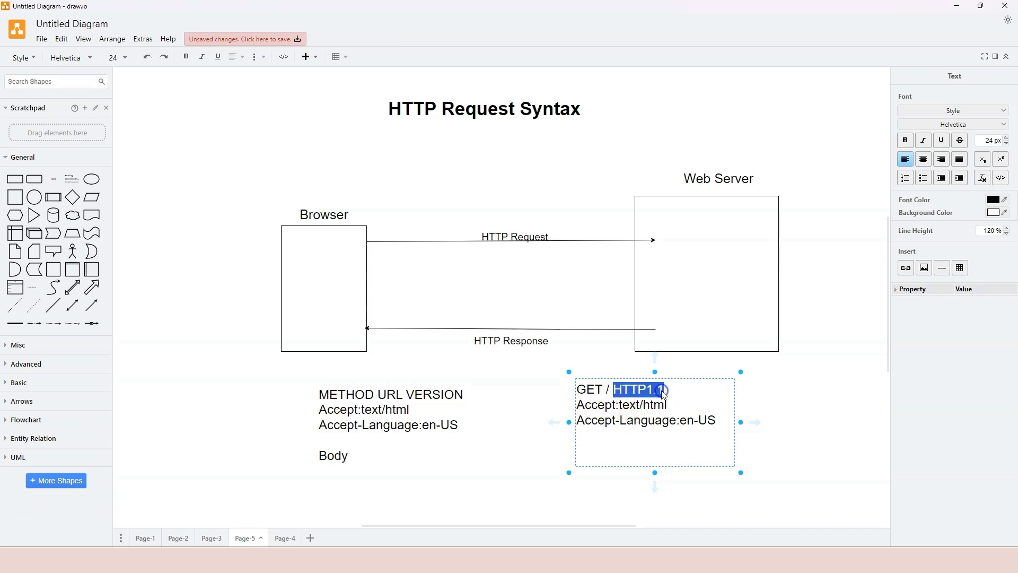
left_click(580, 405)
left_click_drag(582, 408, 718, 422)
left_click(656, 418)
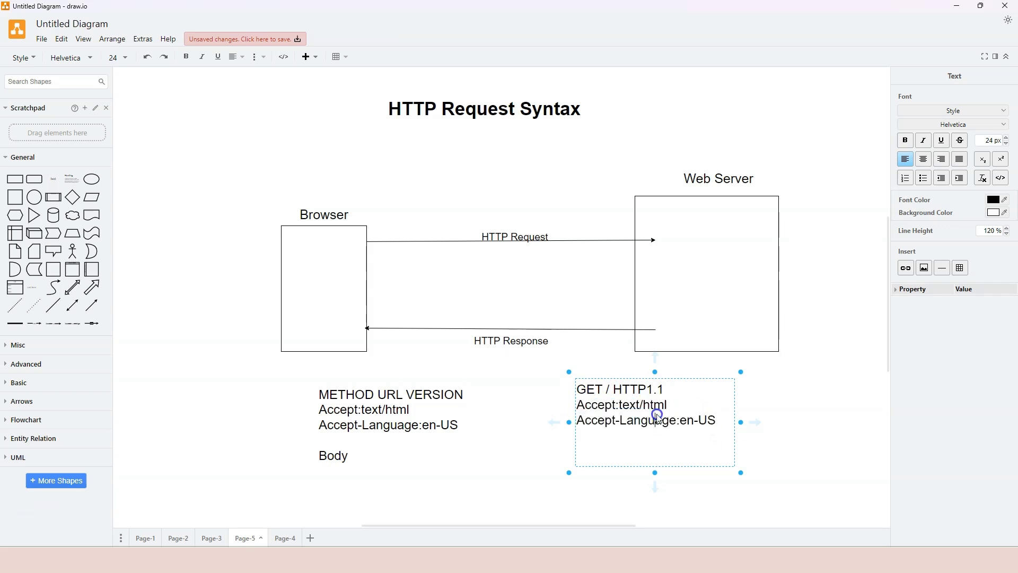
left_click_drag(620, 405, 672, 410)
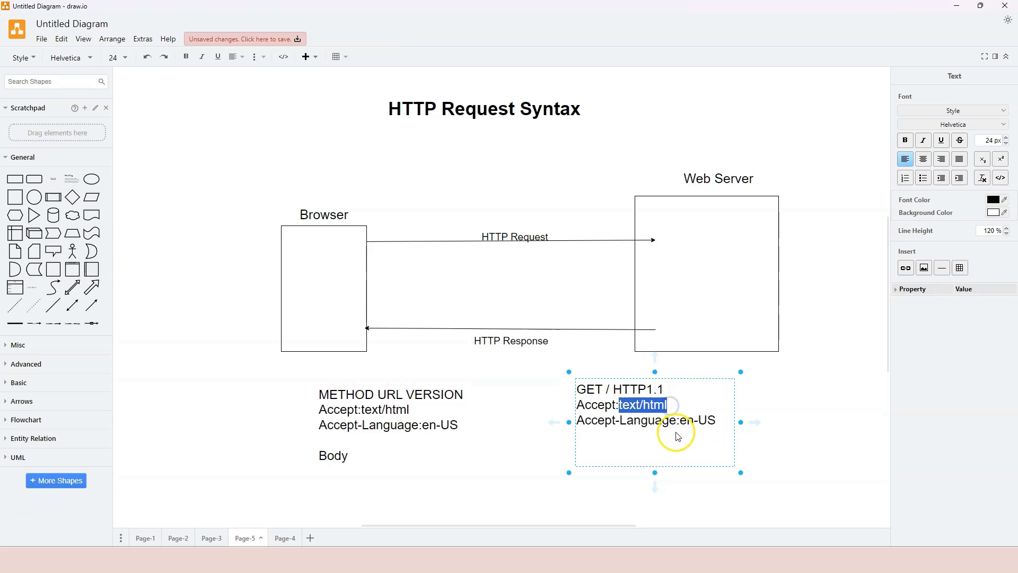
left_click_drag(678, 420, 719, 425)
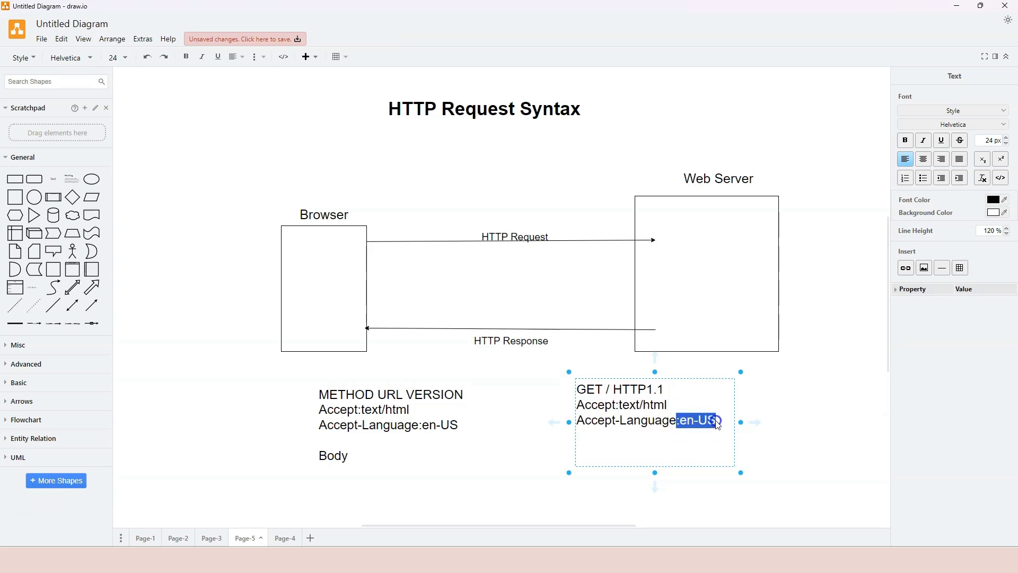
left_click(596, 447)
left_click(595, 447)
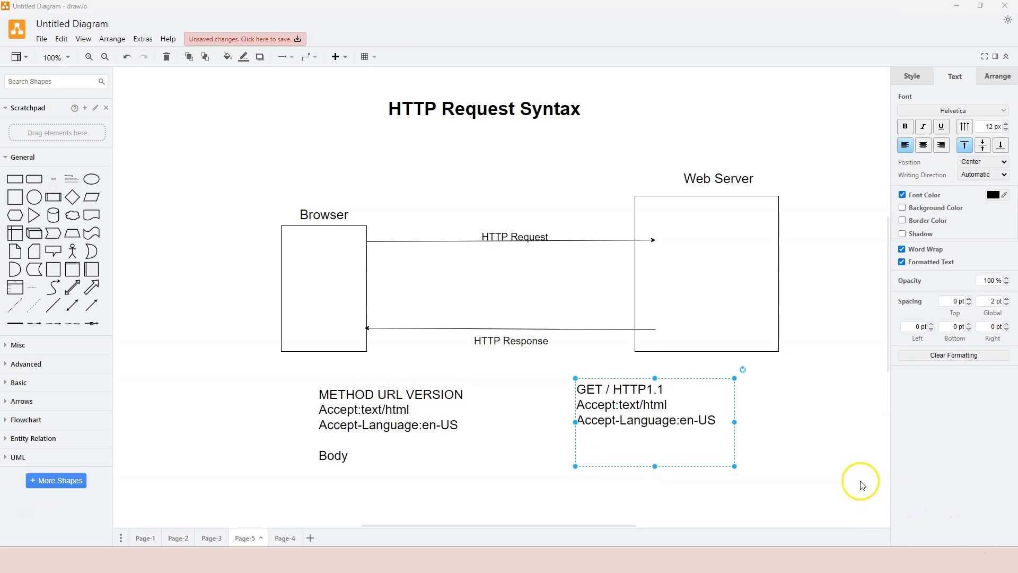
left_click(562, 558)
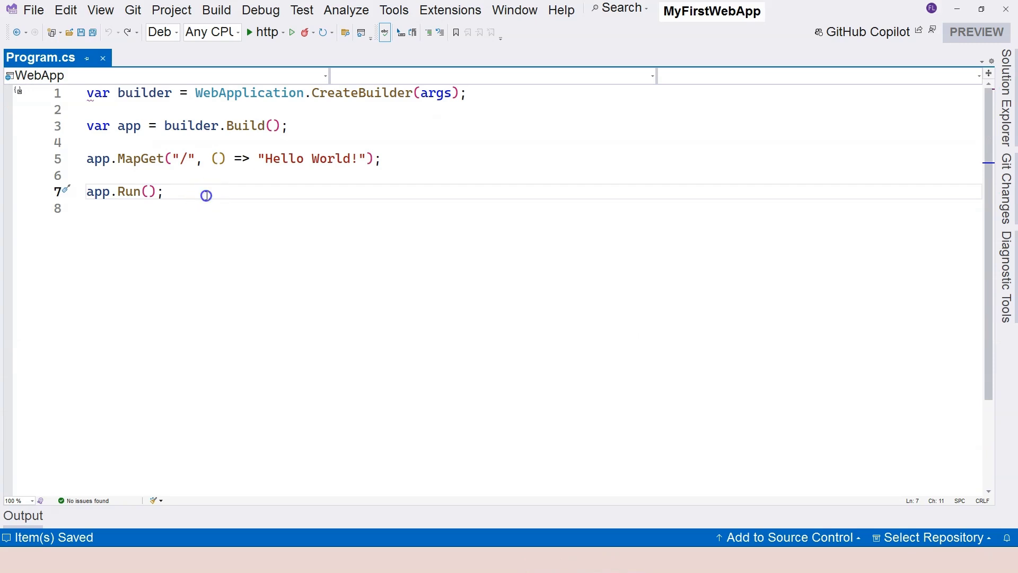
- Run MyFirstWebApp without debugging so localhost:5276 shows 'Hello World!'
left_click_drag(206, 196, 85, 88)
left_click(190, 194)
left_click(292, 36)
- Maximize the Hello World Chrome window and open Developer tools via More tools
double_click(466, 205)
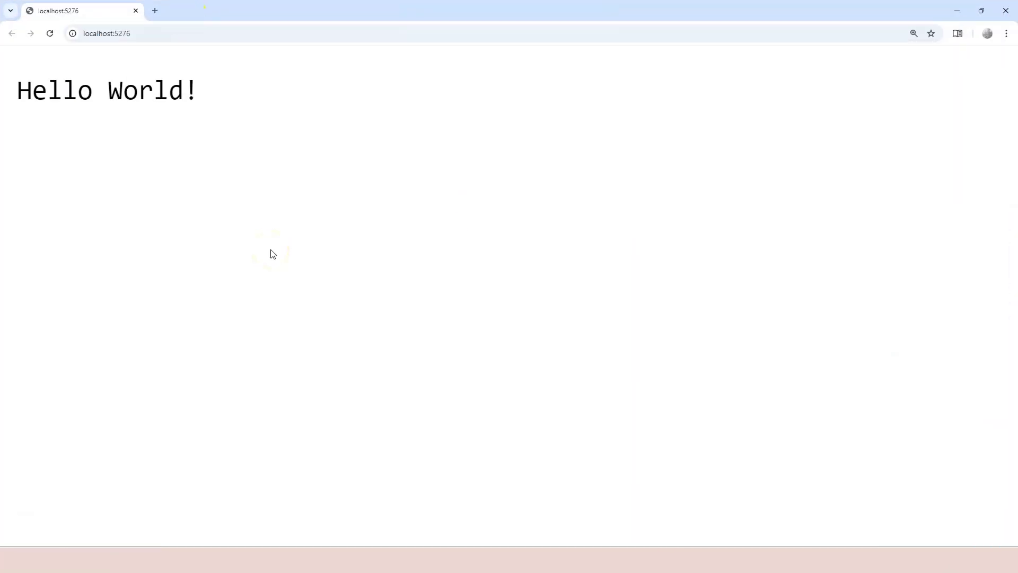
key("F12")
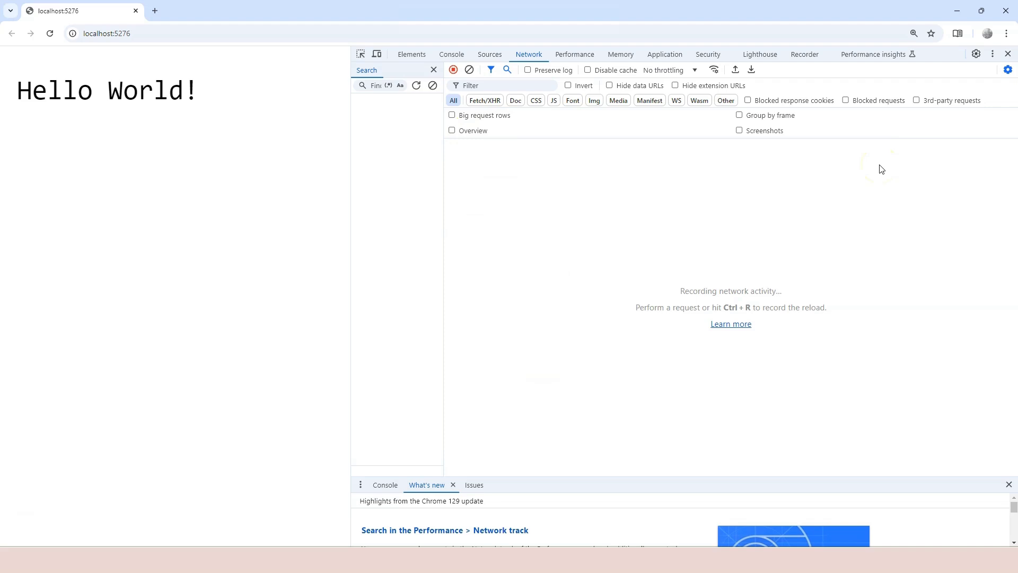
left_click(1008, 54)
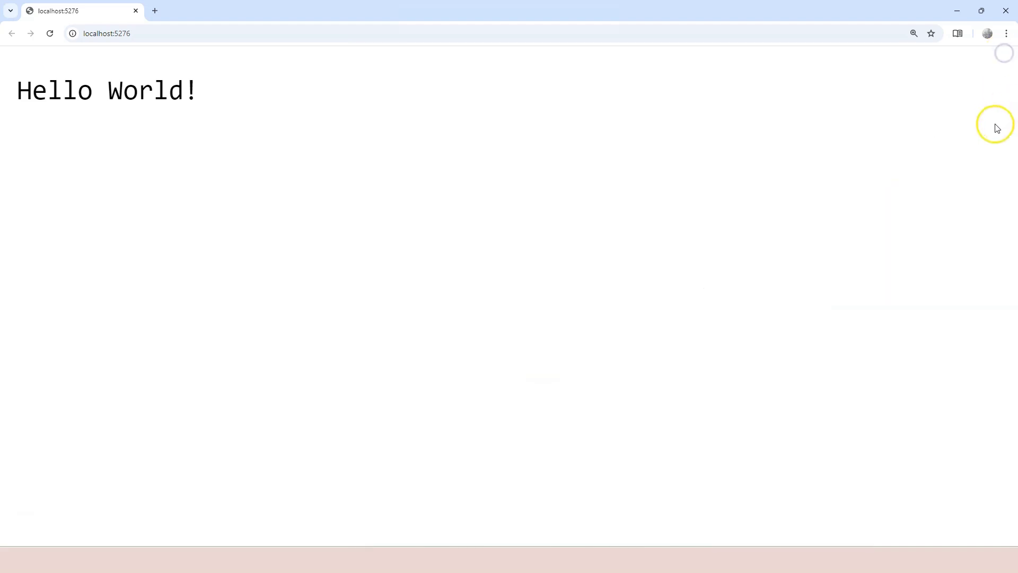
left_click(1006, 34)
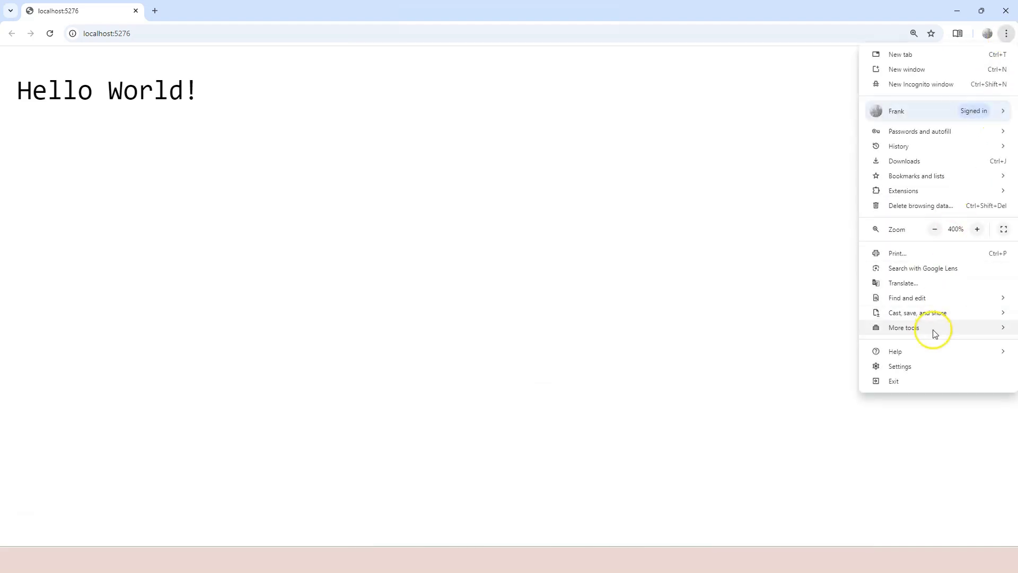
mouse_move(933, 333)
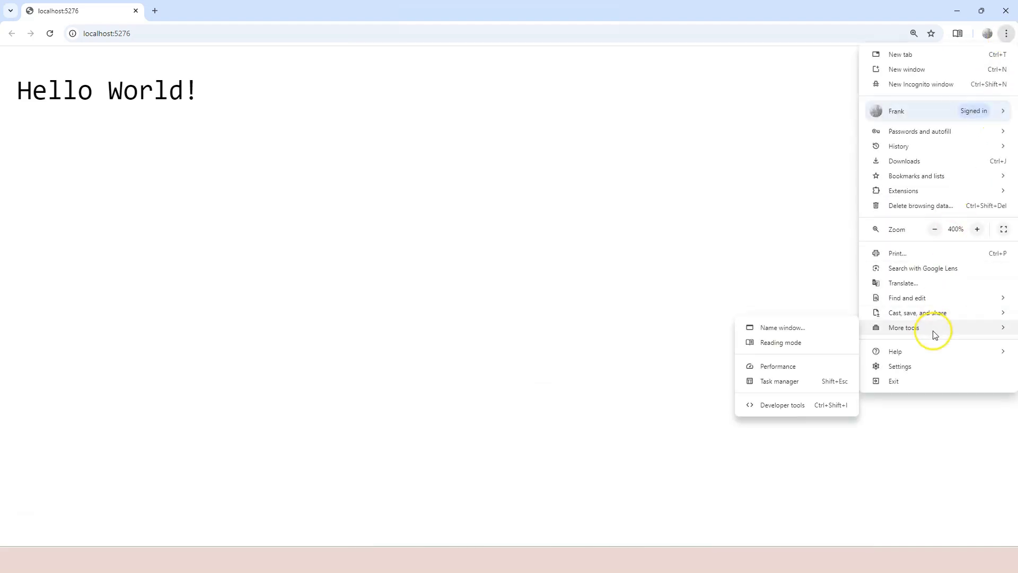
left_click(780, 408)
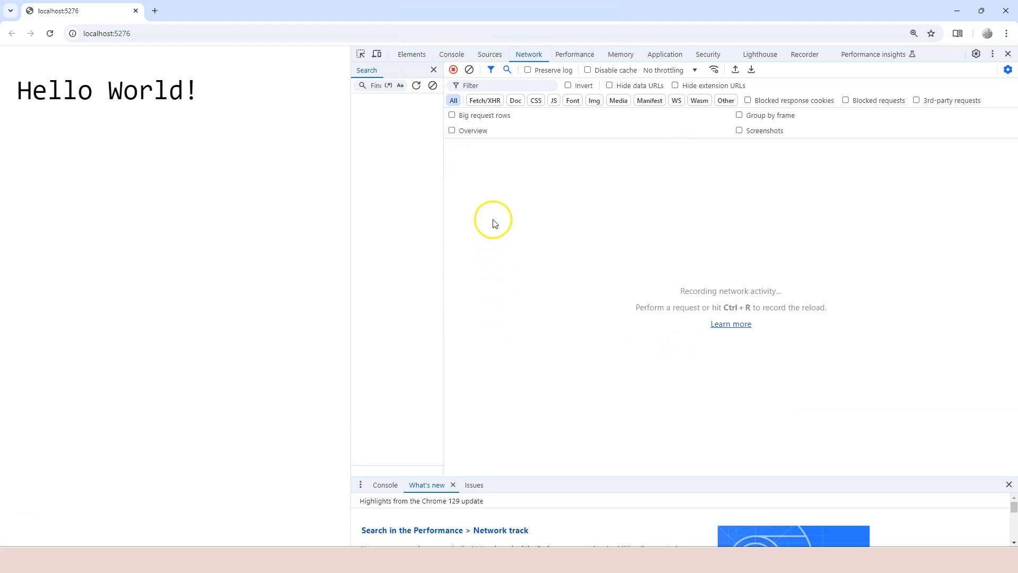
left_click(526, 56)
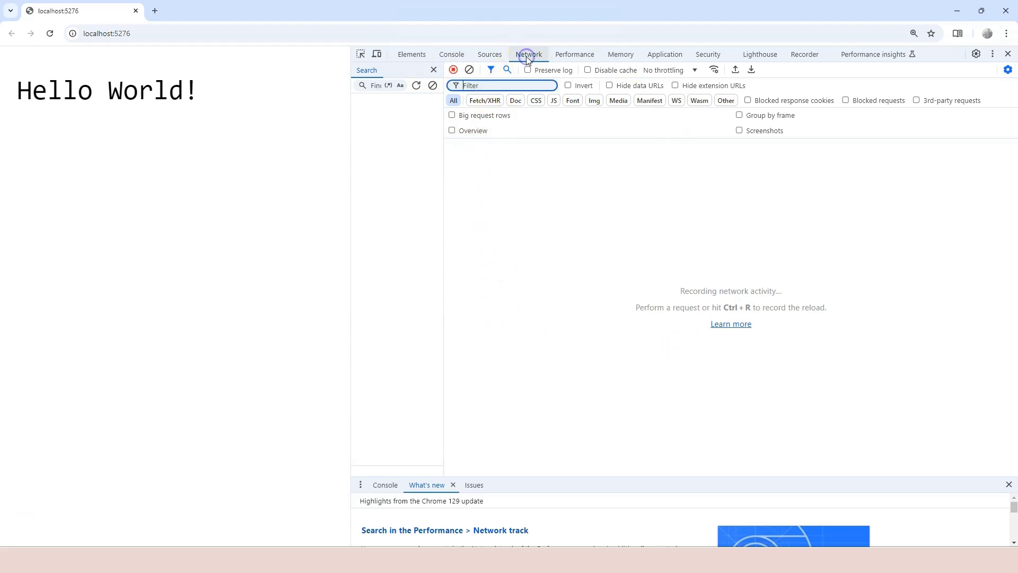
left_click(454, 74)
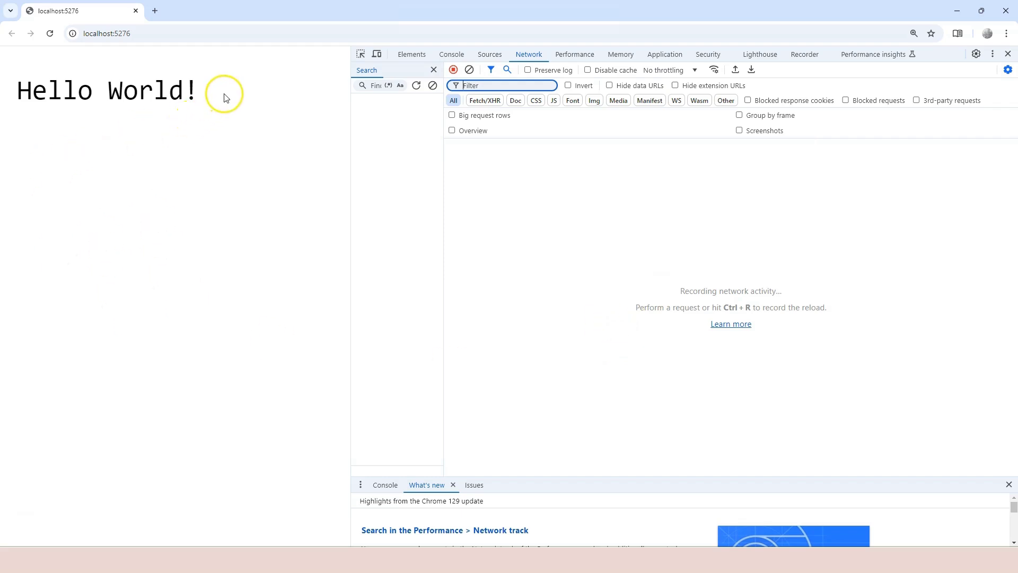
left_click_drag(220, 93, 14, 108)
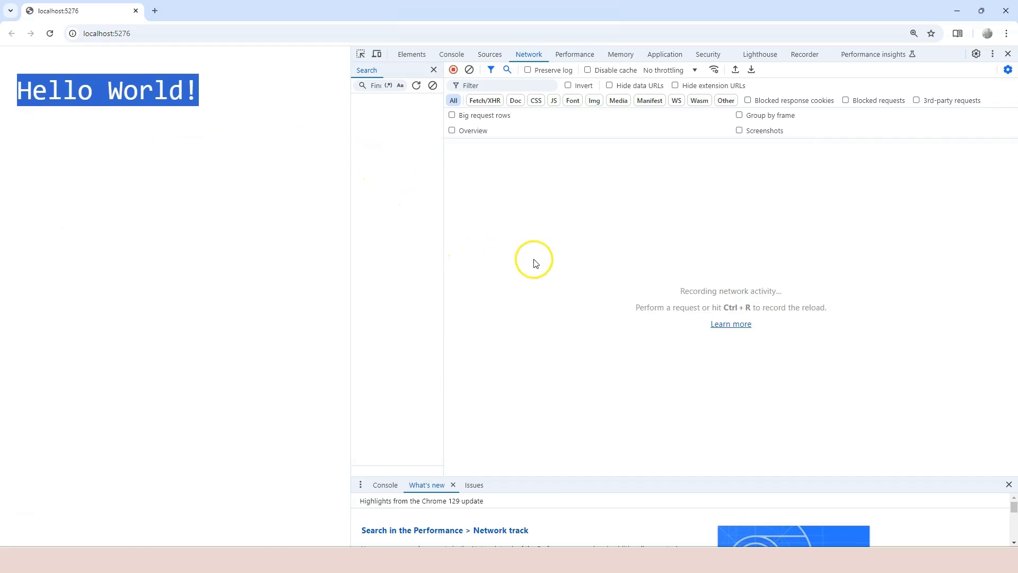
left_click(260, 229)
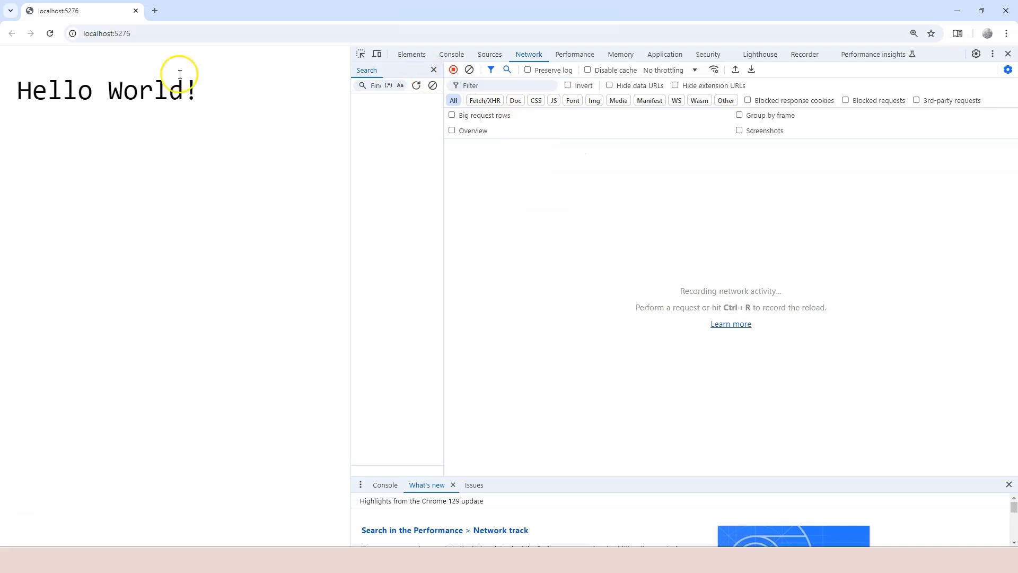
- Reload the page to log the localhost GET request (200 OK), open its headers, and enable the Overview timeline
left_click(50, 37)
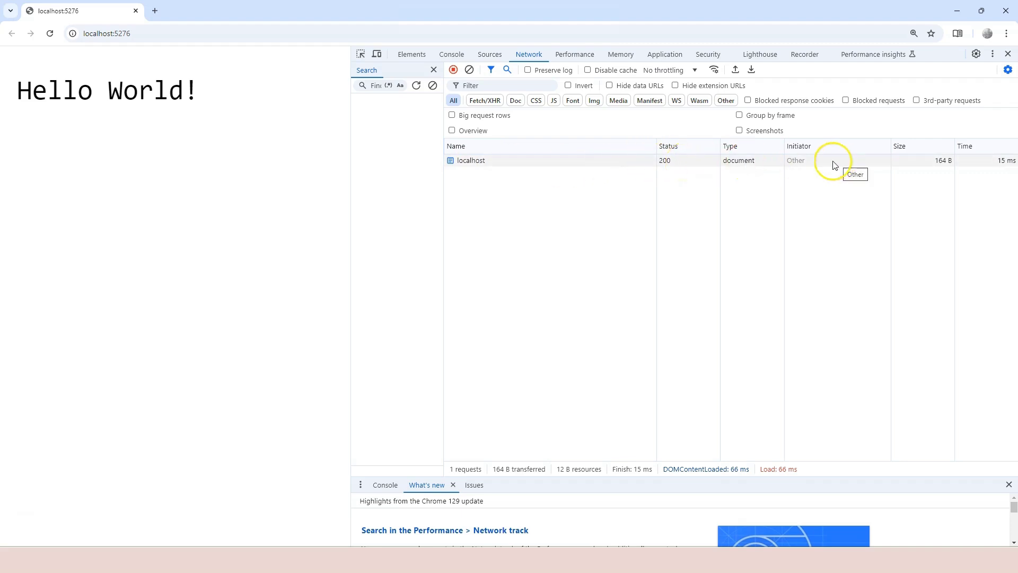
left_click(495, 165)
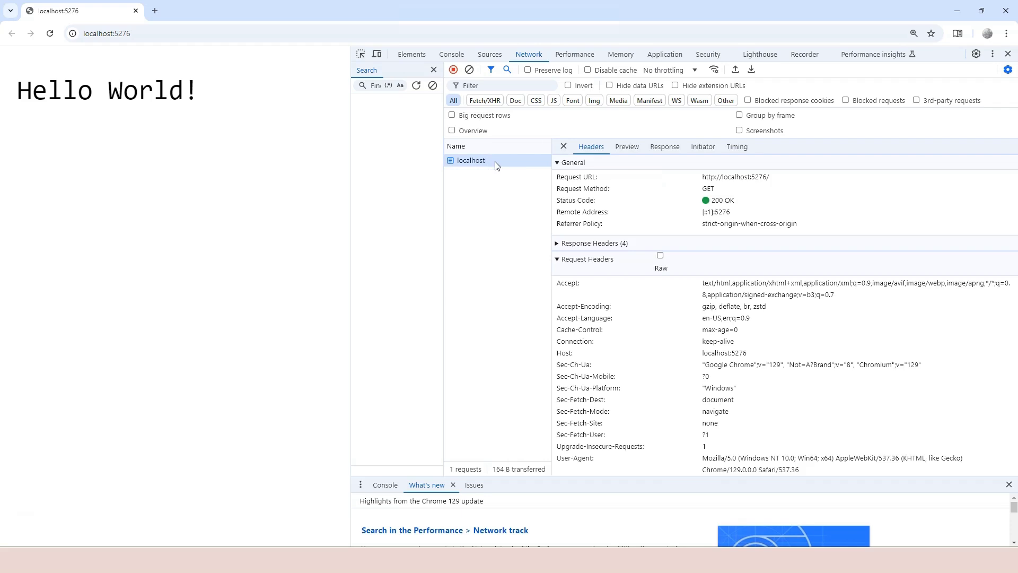
left_click(640, 226)
left_click(452, 131)
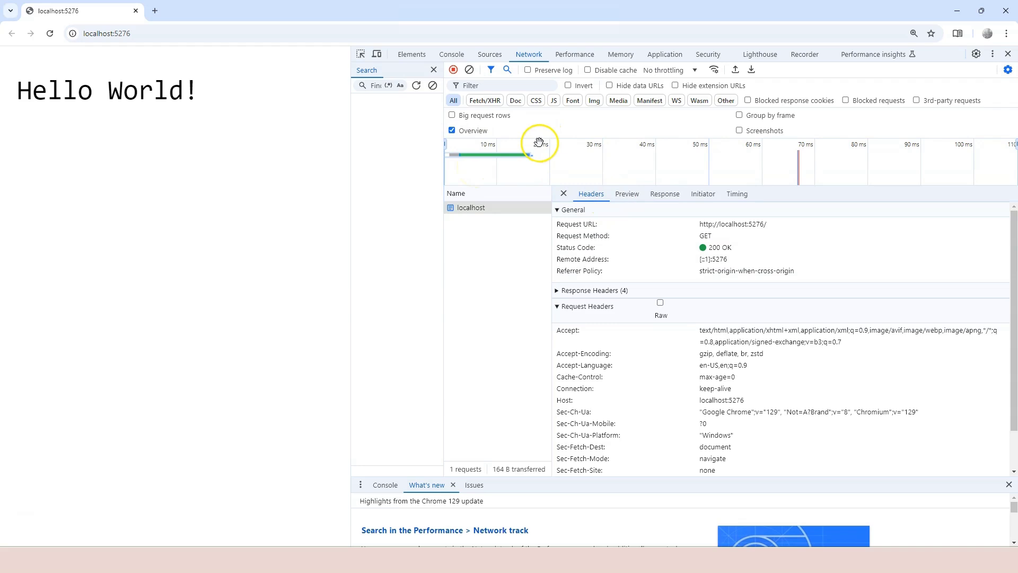
- Turn off the Overview timeline and zoom DevTools in so the localhost request details read larger
left_click(452, 130)
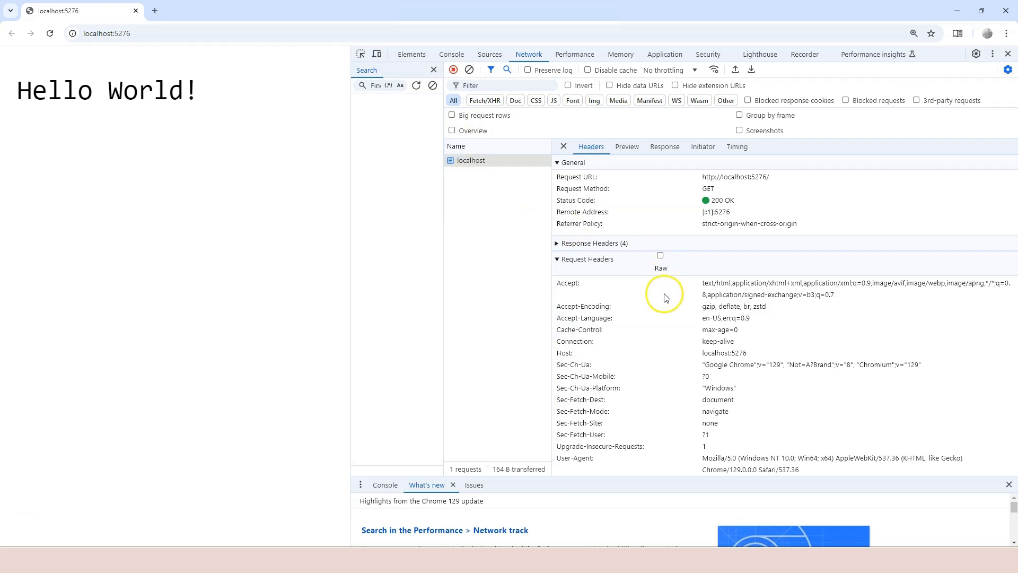
key("ctrl+plus")
key("ctrl+plus")
key("ctrl+plus")
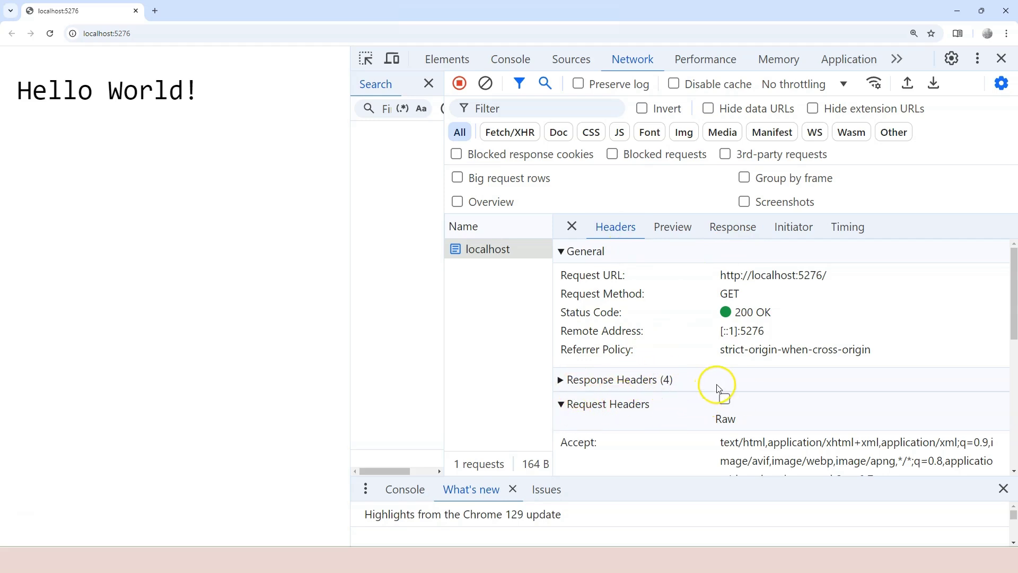
- Briefly expand the four Response Headers, then collapse them again
left_click(561, 381)
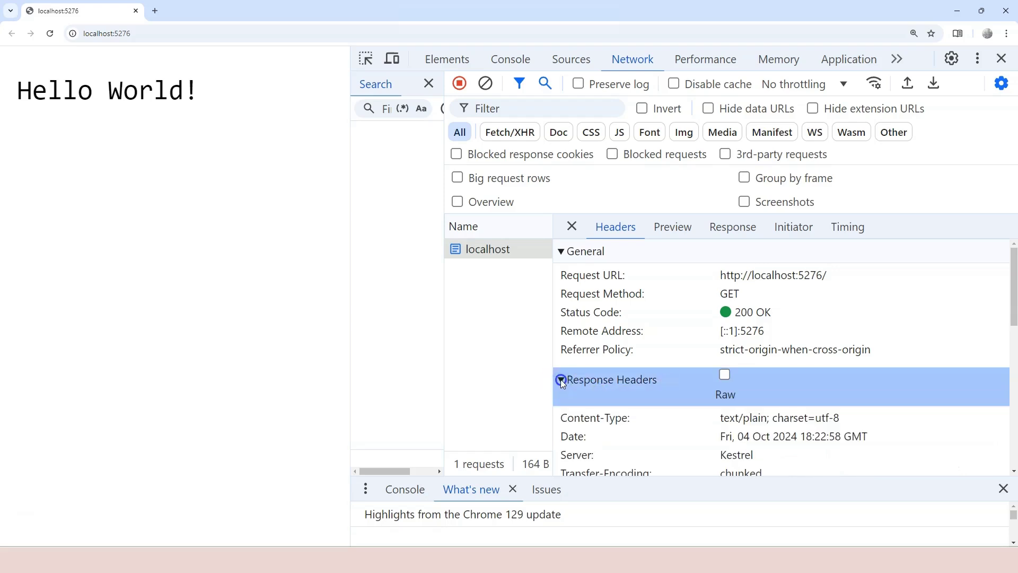
left_click(560, 379)
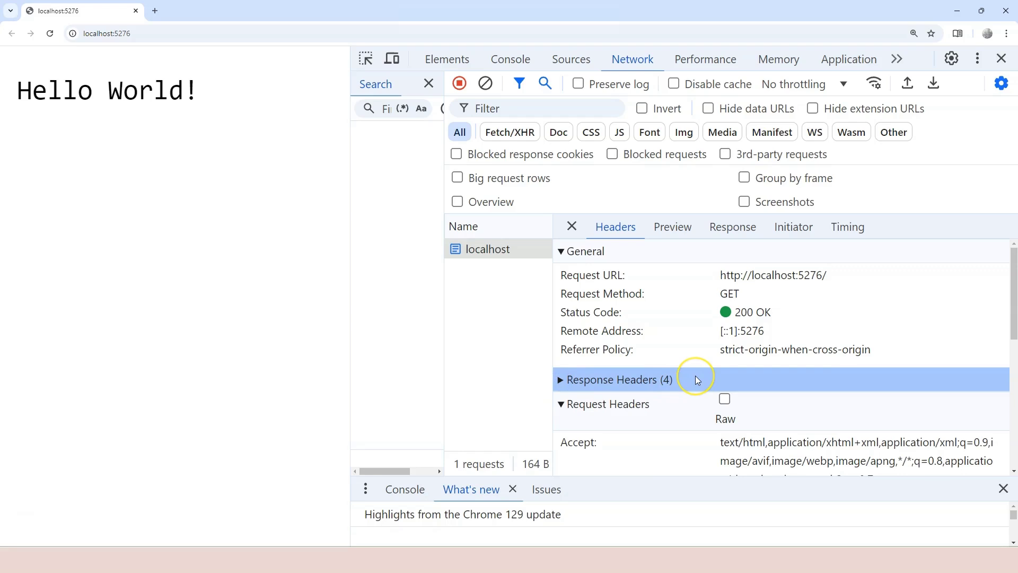
scroll(696, 378, "down", 1)
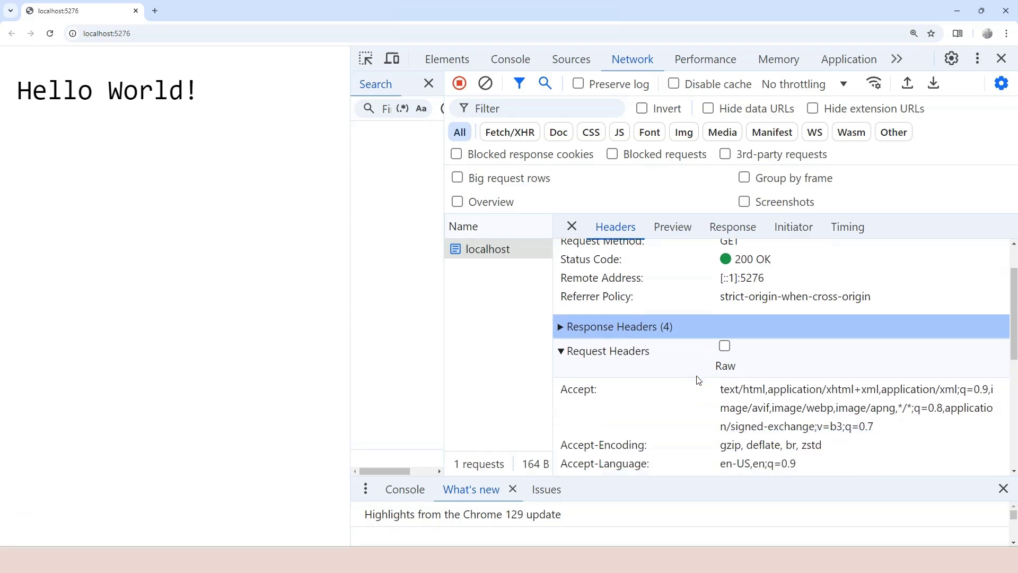
scroll(699, 379, "down", 1)
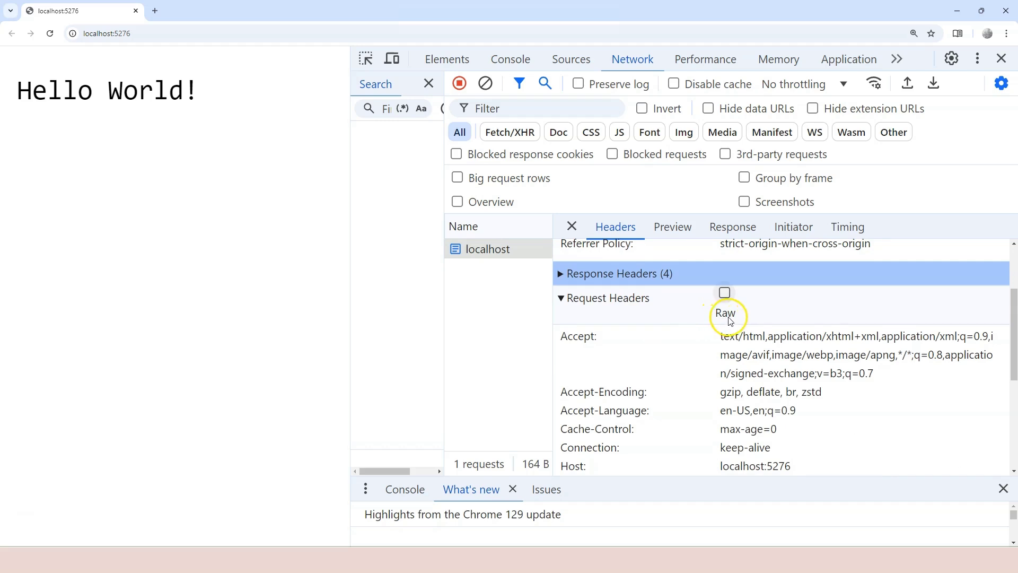
scroll(731, 317, "up", 1)
- Show the Request Headers in raw form, beginning with GET / HTTP/1.1, Accept, Accept-Encoding and Host
left_click(724, 346)
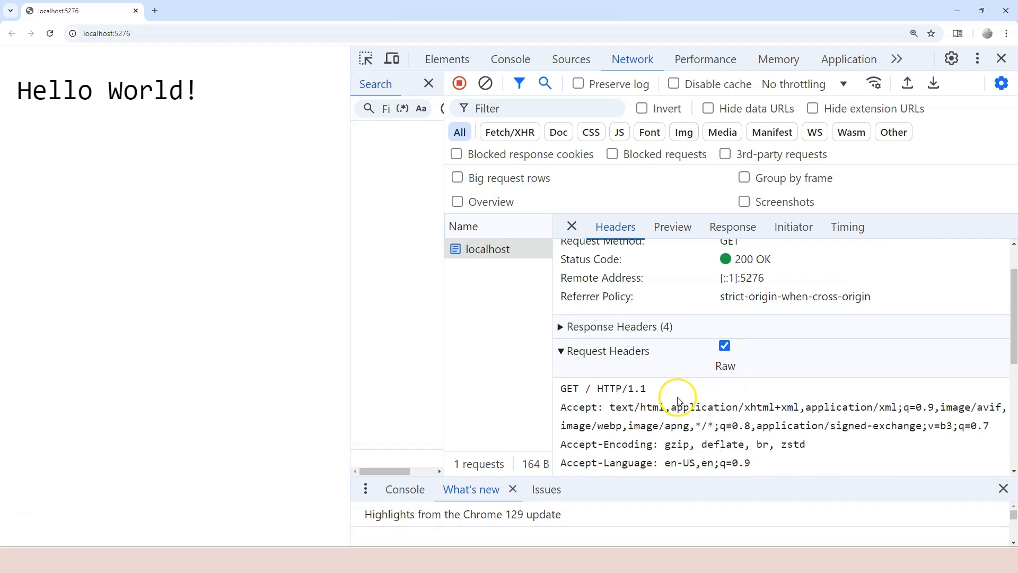
scroll(676, 398, "down", 1)
scroll(675, 398, "down", 1)
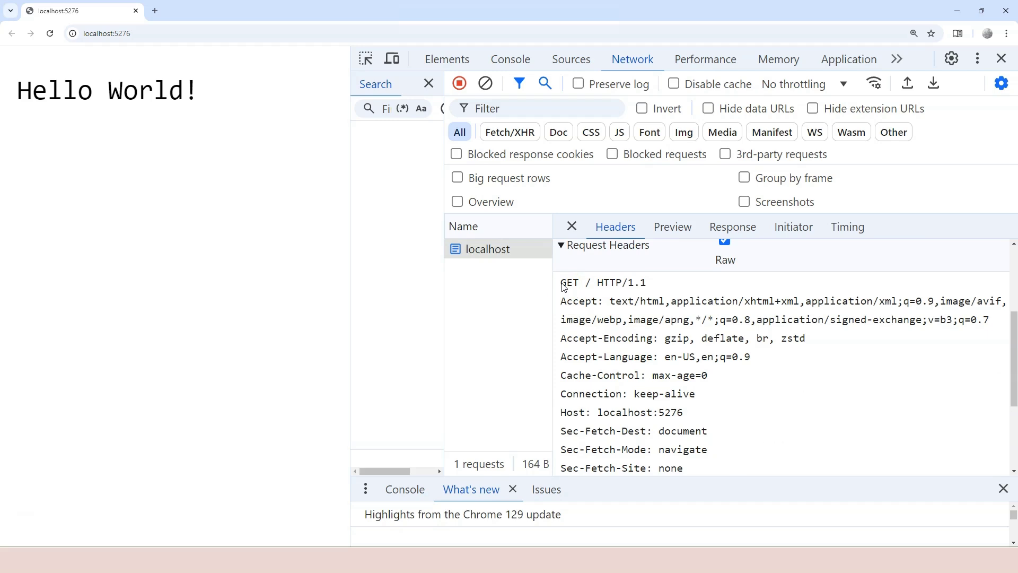
left_click_drag(562, 284, 687, 468)
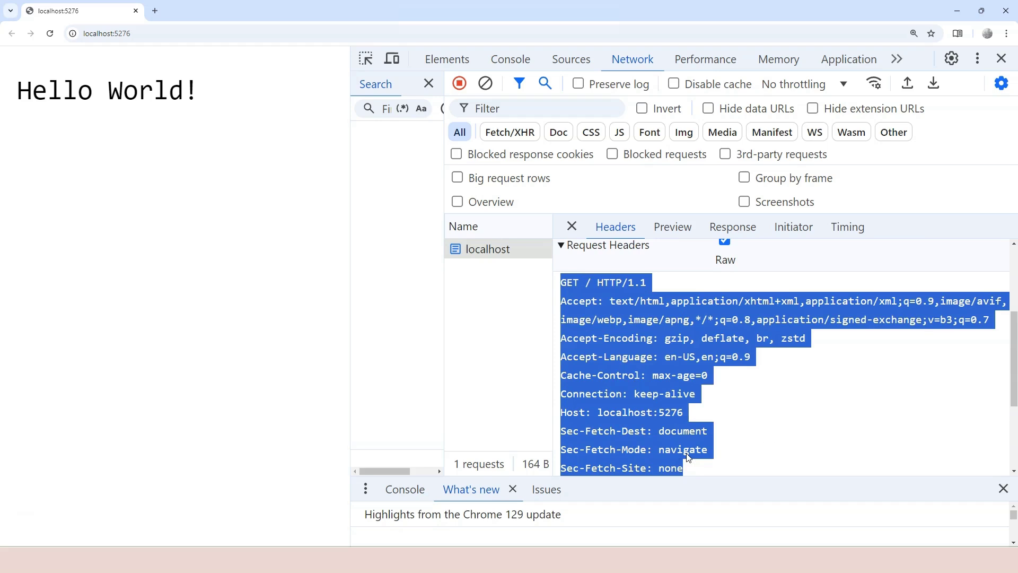
left_click(688, 457)
double_click(569, 283)
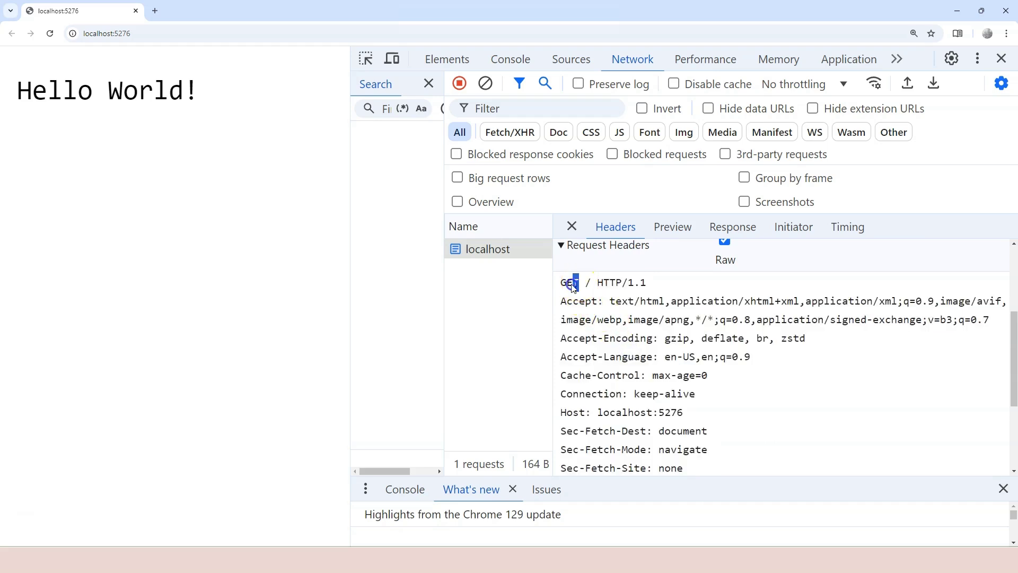
left_click(586, 289)
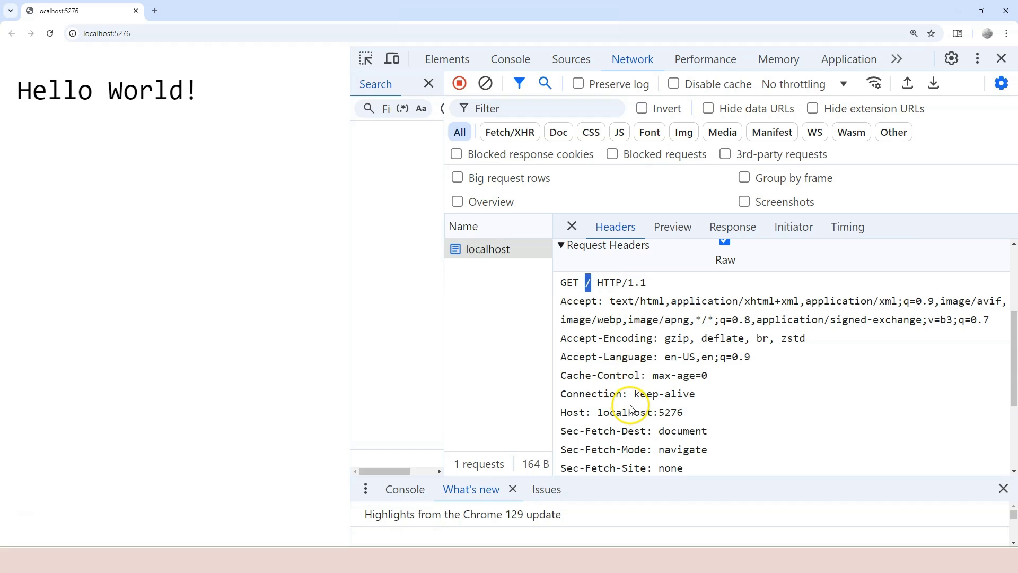
left_click(600, 287)
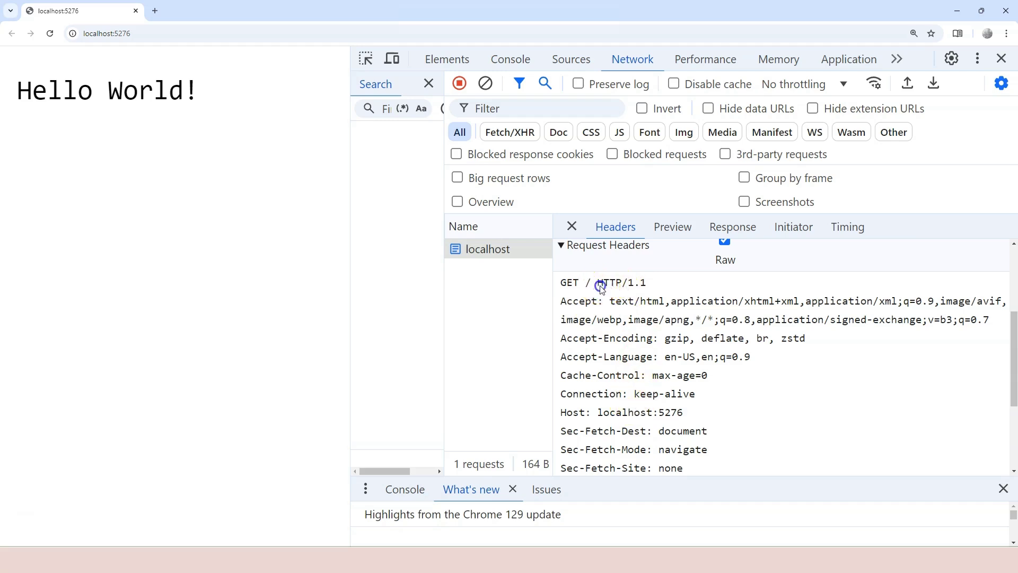
left_click_drag(601, 288, 647, 288)
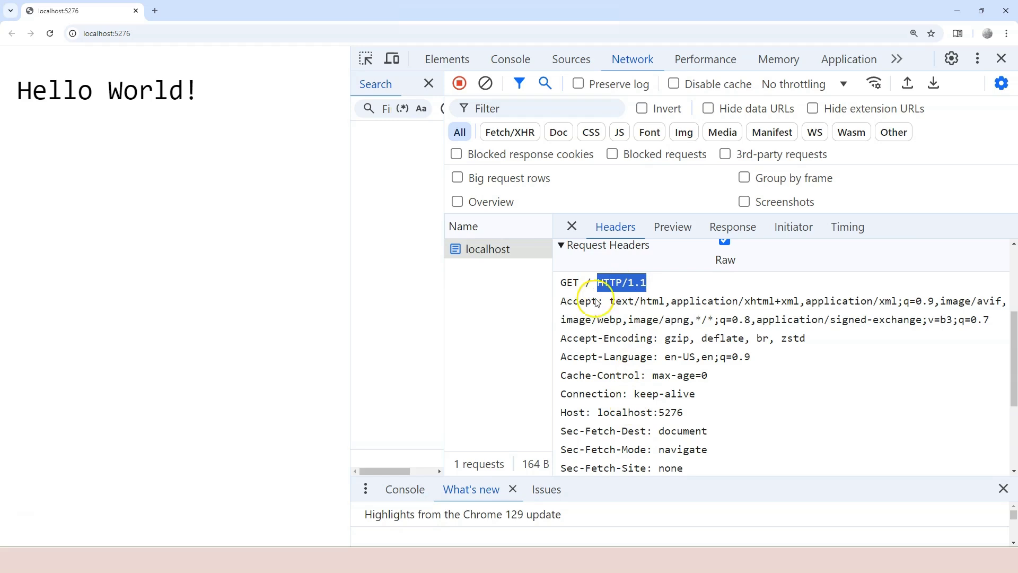
left_click_drag(546, 302, 741, 469)
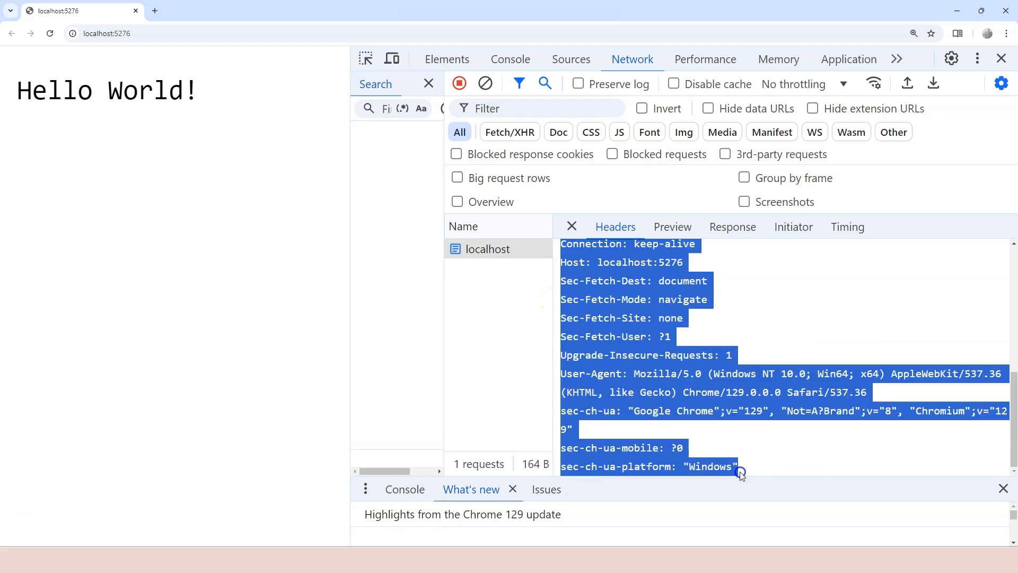
scroll(716, 424, "up", 4)
left_click(670, 424)
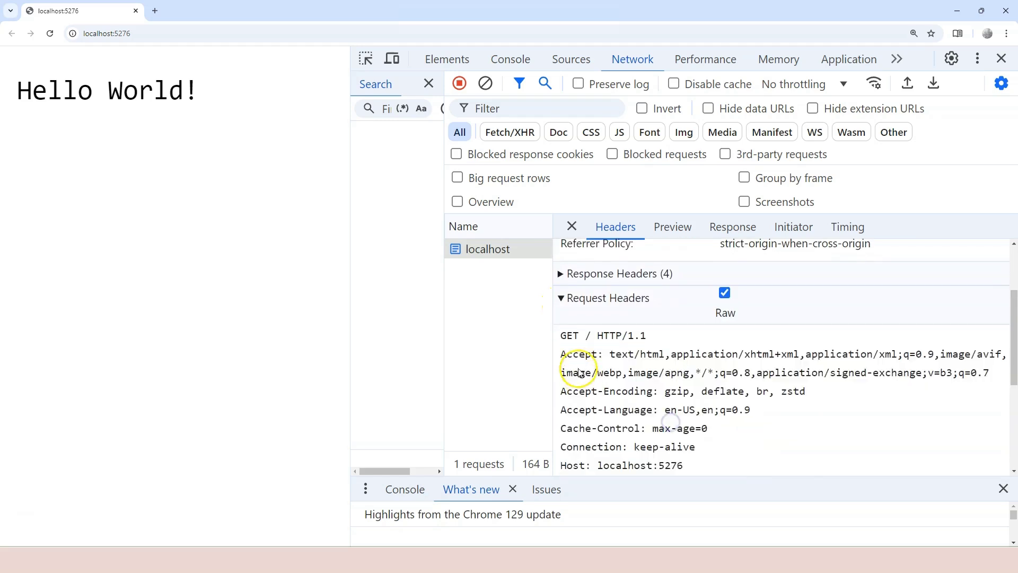
double_click(577, 353)
left_click_drag(612, 357, 992, 358)
scroll(992, 359, "down", 1)
left_click(669, 309)
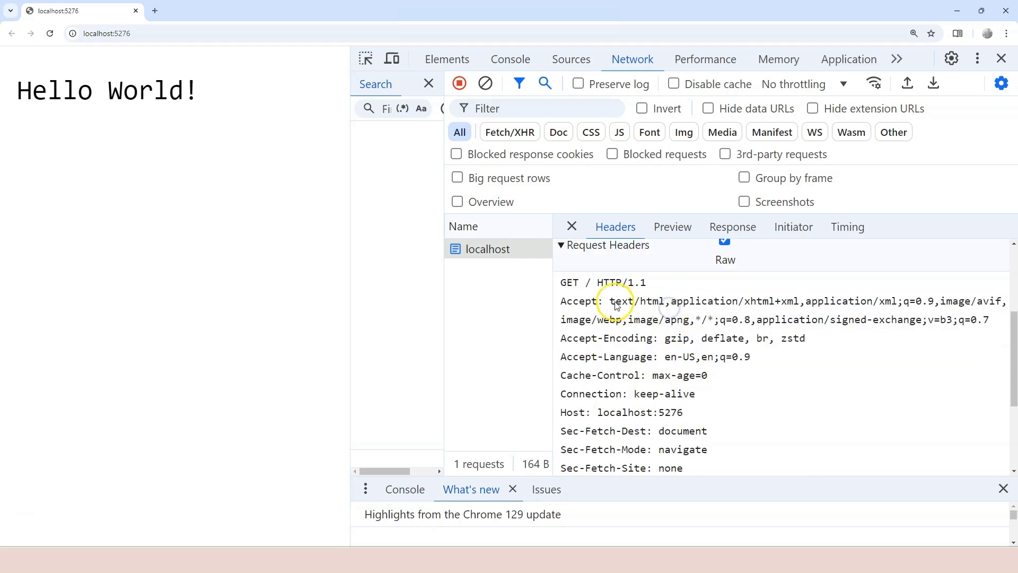
left_click_drag(610, 301, 1008, 314)
left_click(698, 361)
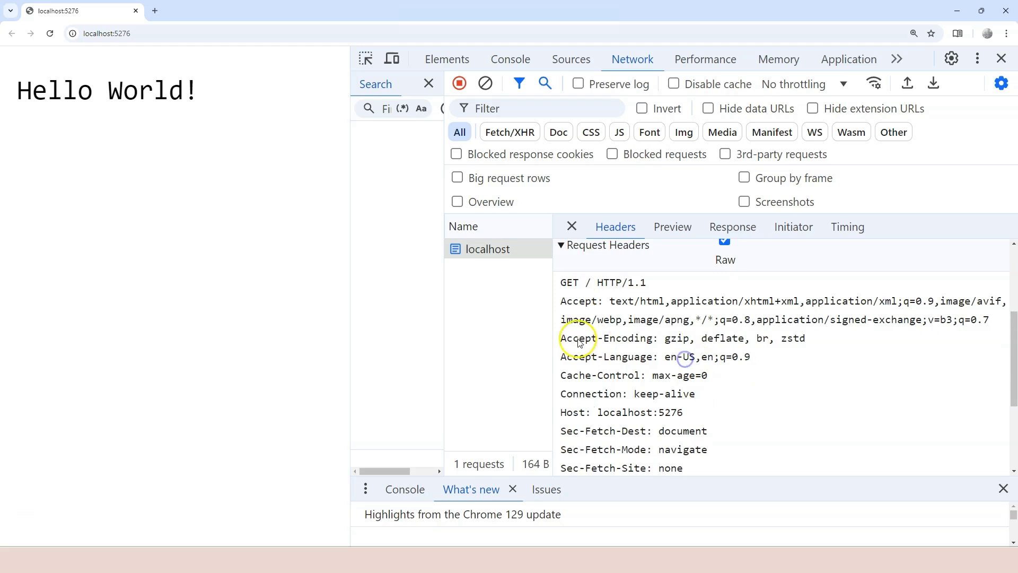
left_click_drag(562, 338, 805, 336)
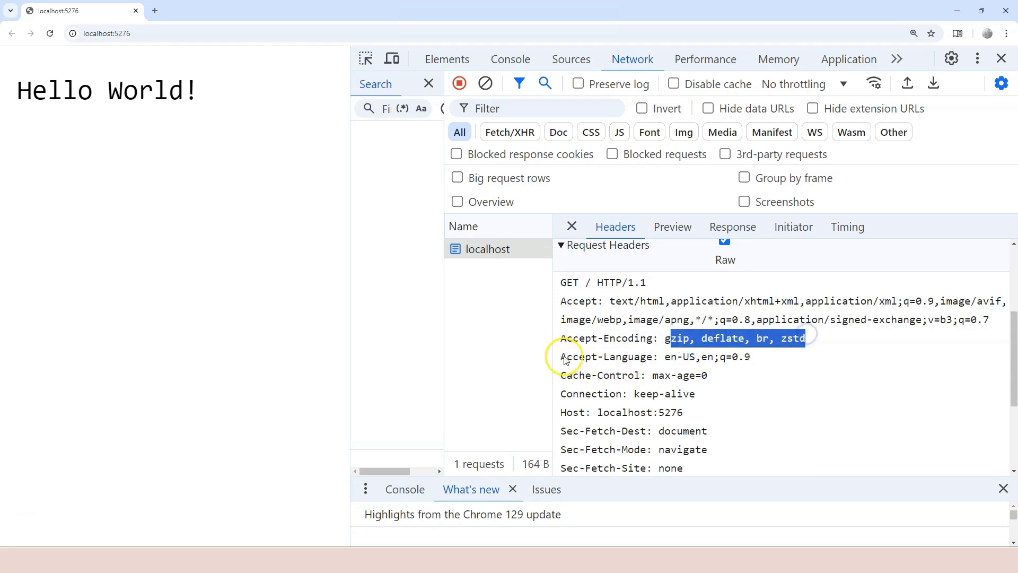
left_click_drag(561, 356, 754, 362)
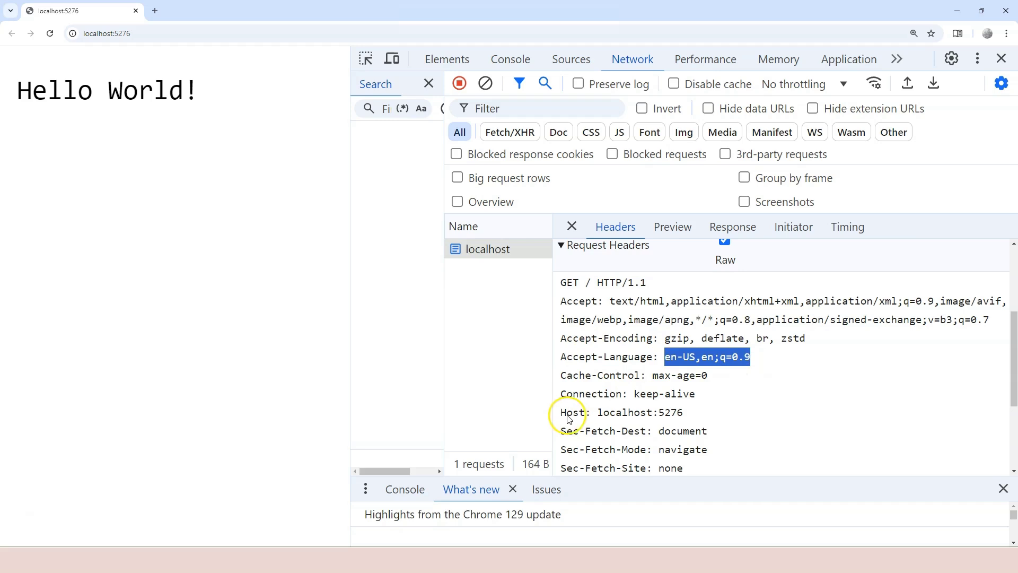
left_click_drag(560, 411, 588, 414)
left_click_drag(586, 282, 590, 286)
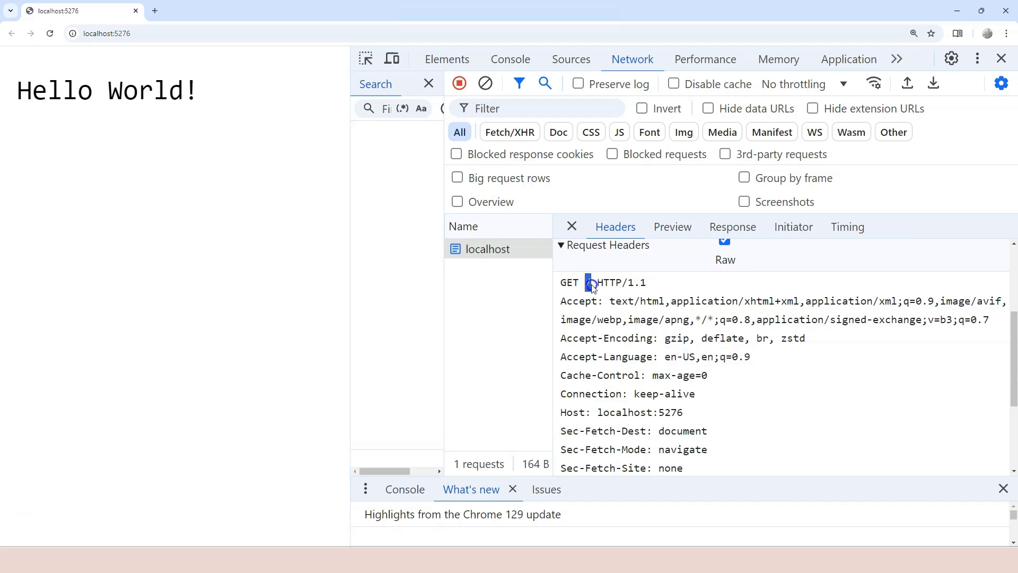
left_click(562, 413)
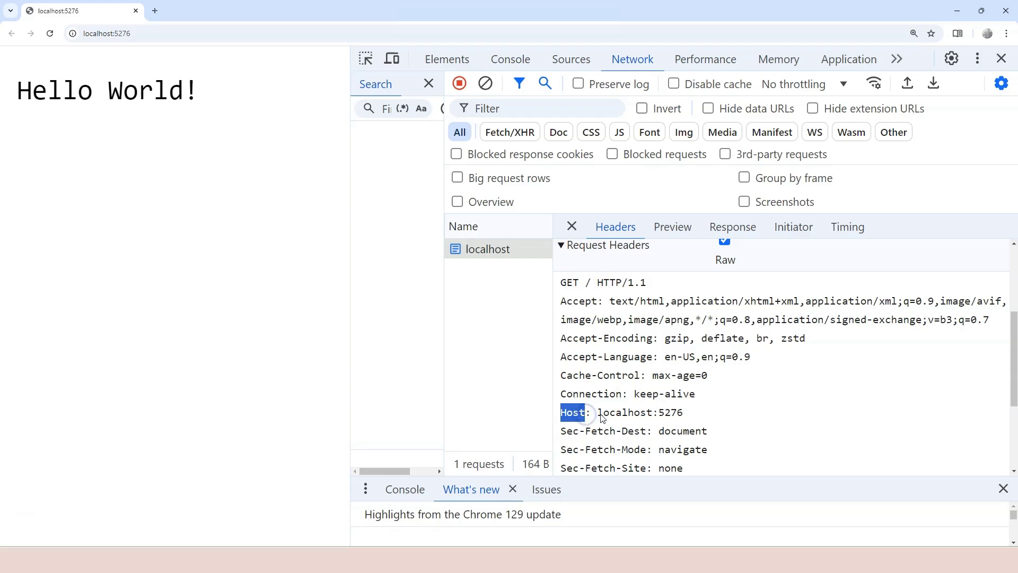
left_click_drag(598, 413, 687, 421)
left_click(660, 414)
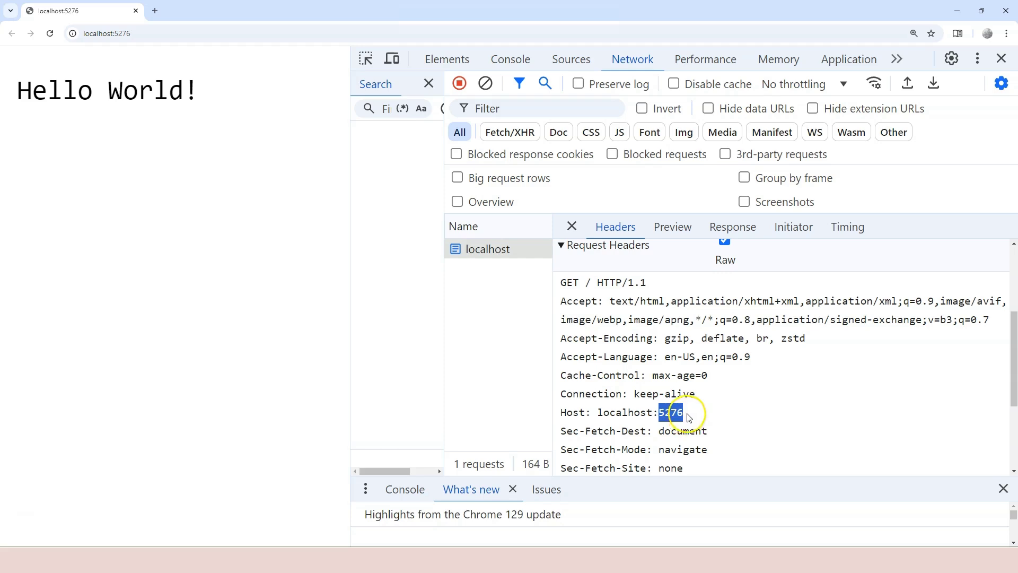
left_click(693, 413)
left_click_drag(659, 414, 685, 414)
left_click(689, 417)
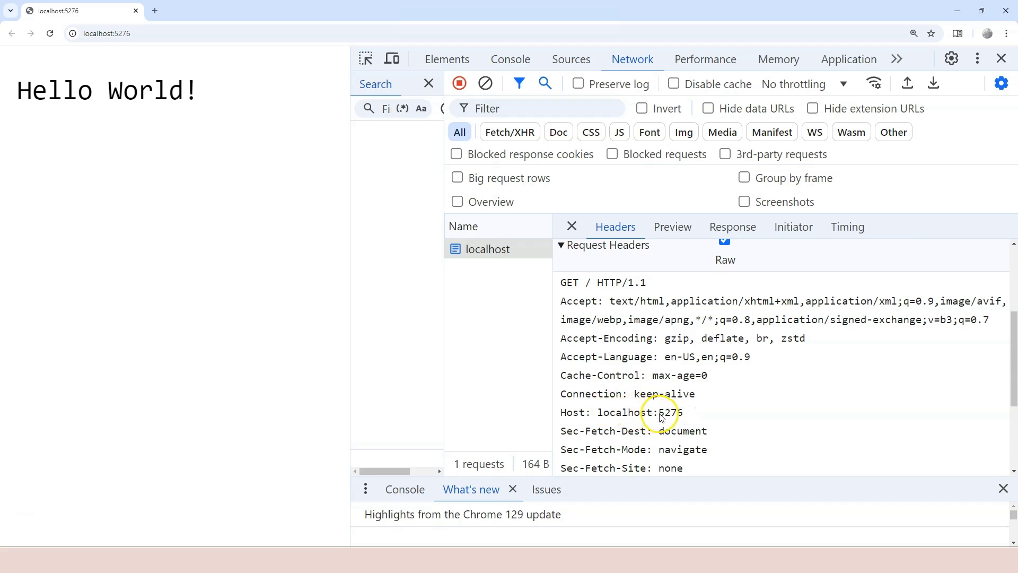
double_click(675, 417)
left_click_drag(598, 417, 695, 417)
left_click(613, 419)
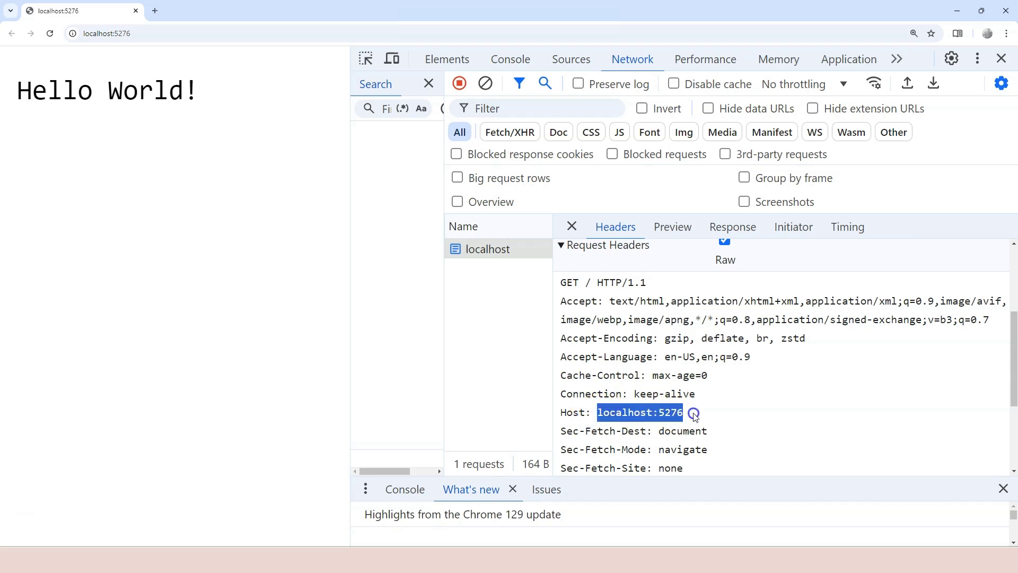
double_click(574, 415)
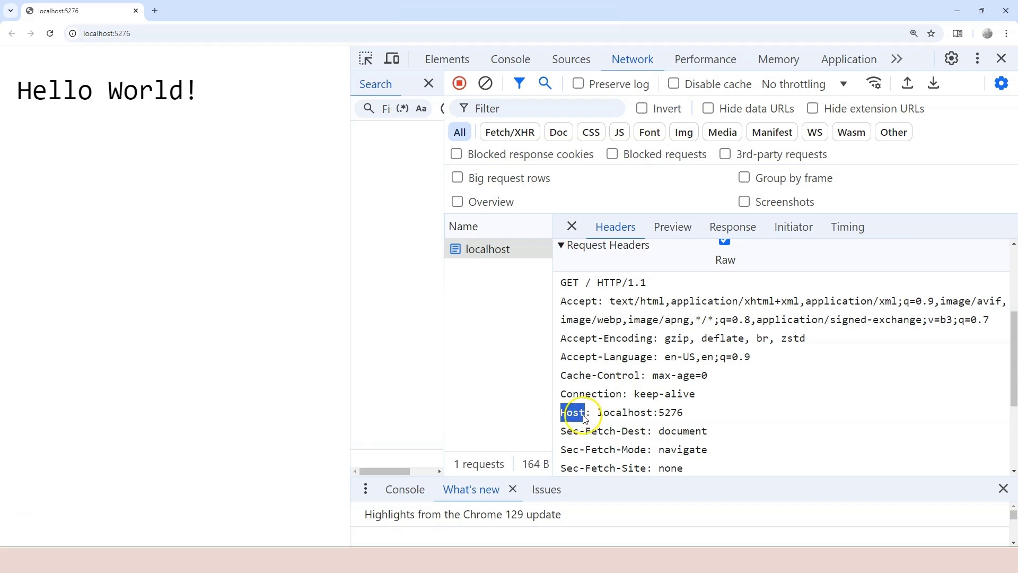
left_click_drag(598, 417, 684, 417)
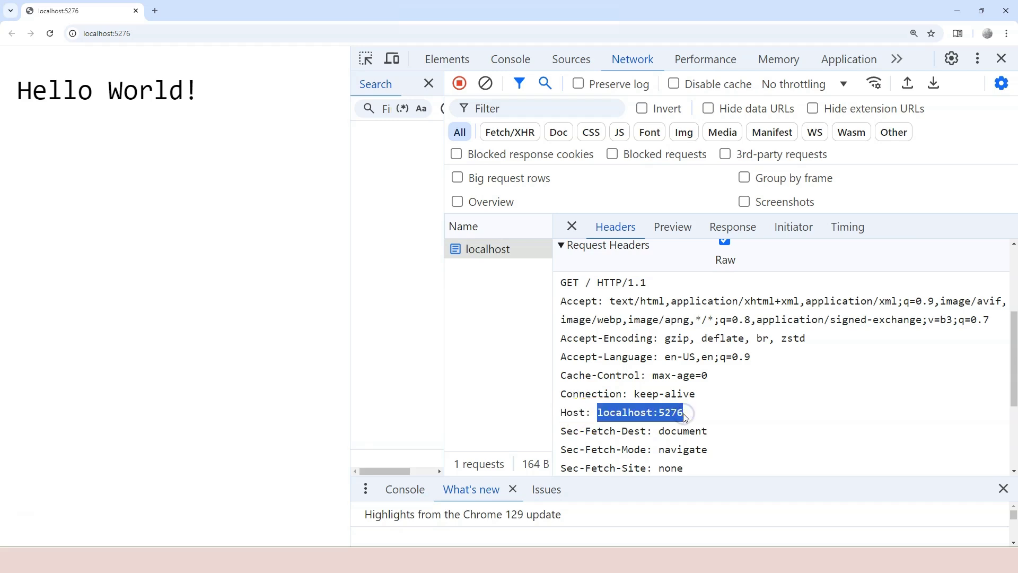
double_click(589, 284)
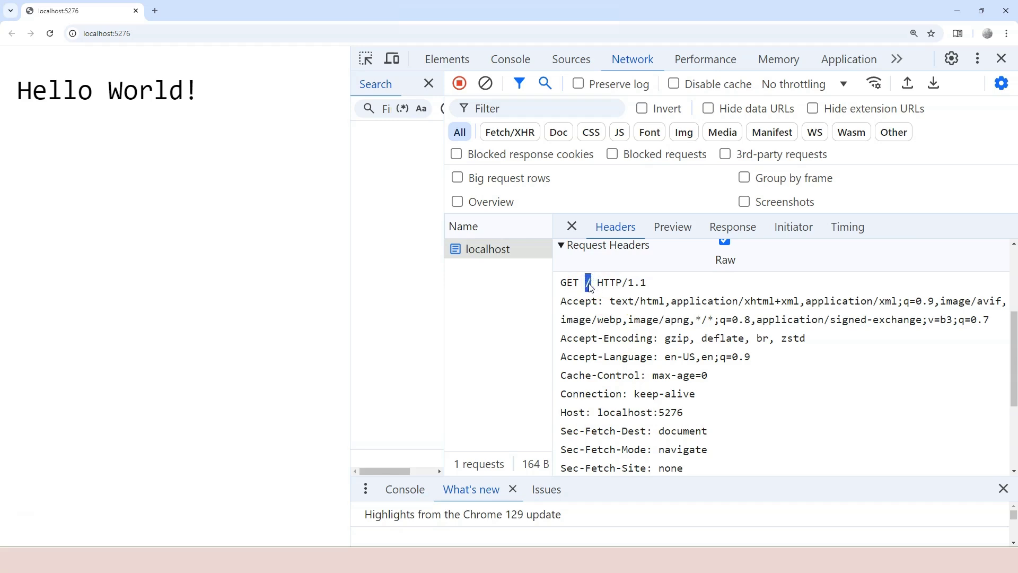
left_click_drag(598, 412, 687, 413)
scroll(636, 360, "down", 1)
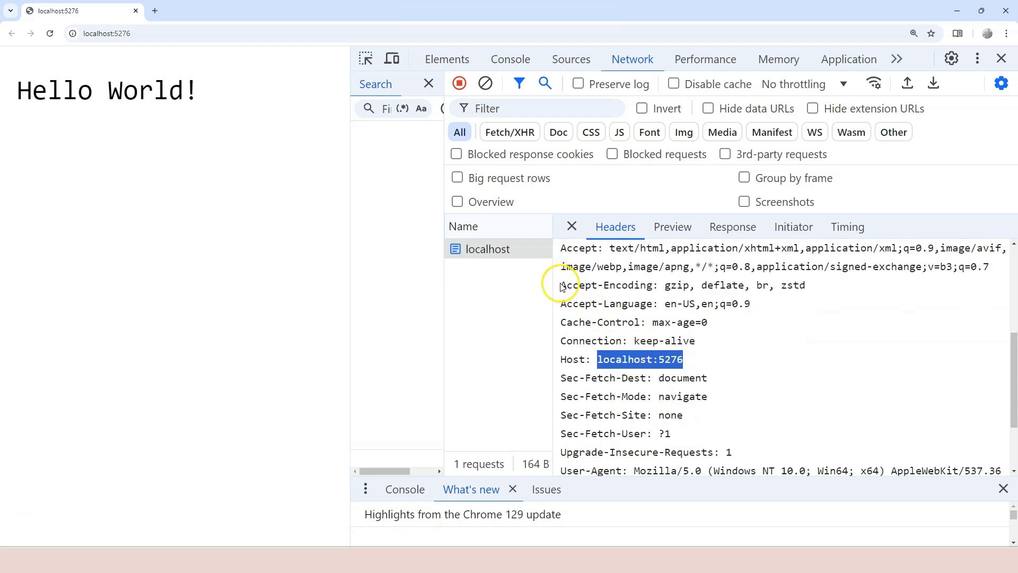
left_click_drag(557, 285, 810, 279)
scroll(818, 379, "up", 2)
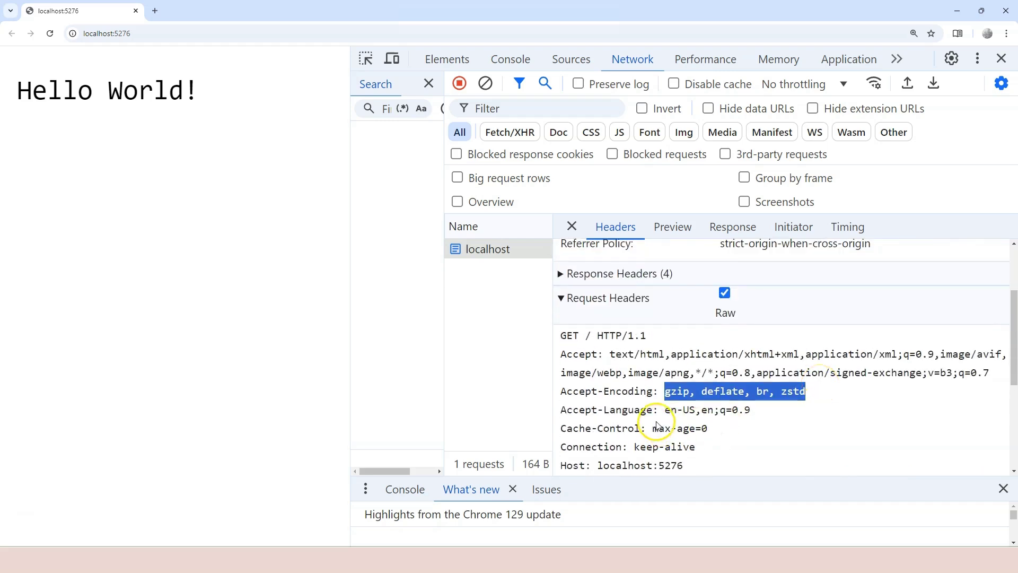
left_click_drag(665, 410, 750, 413)
scroll(772, 418, "down", 1)
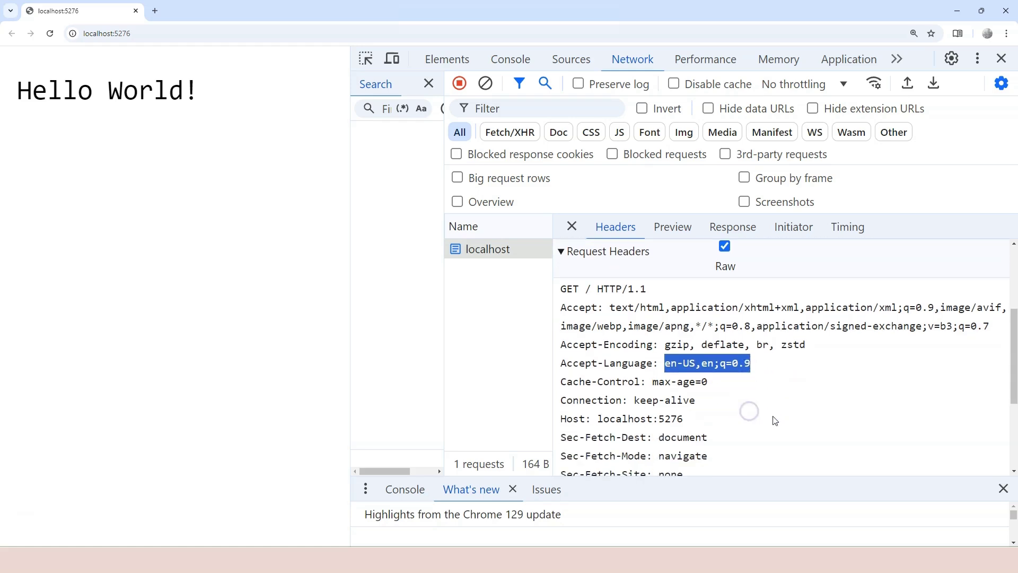
left_click_drag(652, 378, 718, 380)
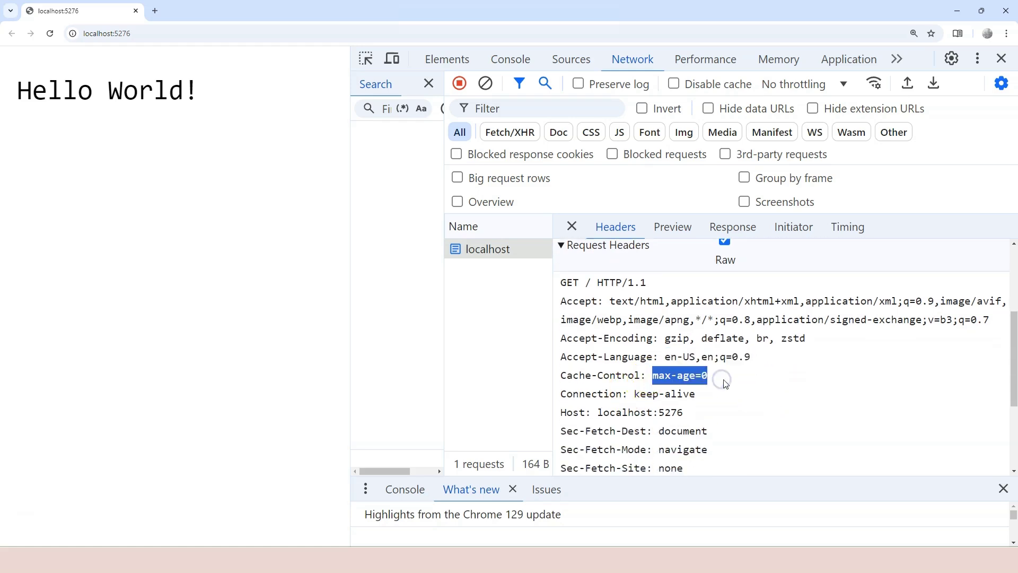
scroll(733, 382, "down", 2)
scroll(733, 382, "down", 1)
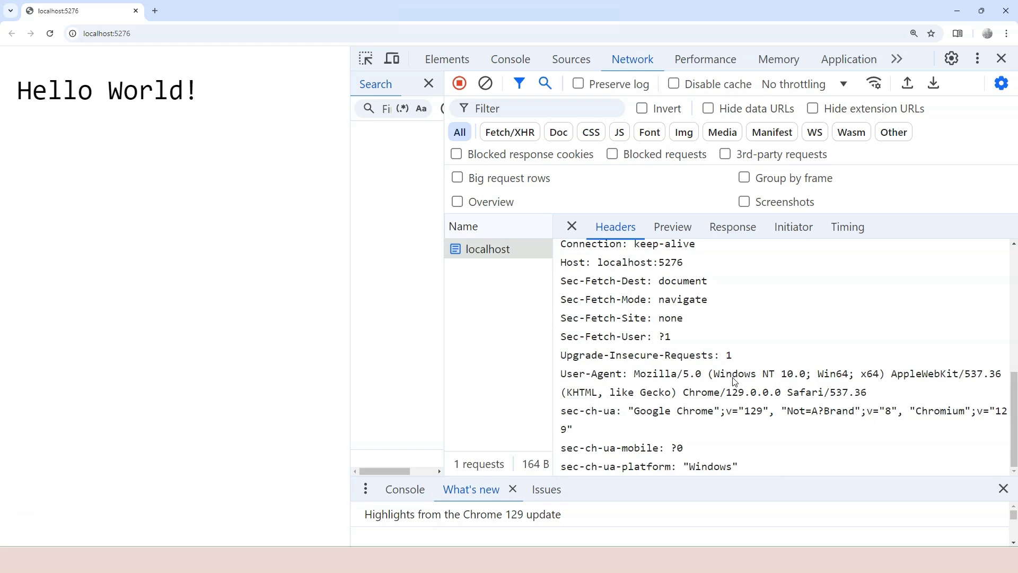
double_click(627, 374)
left_click(631, 376)
double_click(656, 374)
double_click(695, 374)
scroll(705, 373, "up", 2)
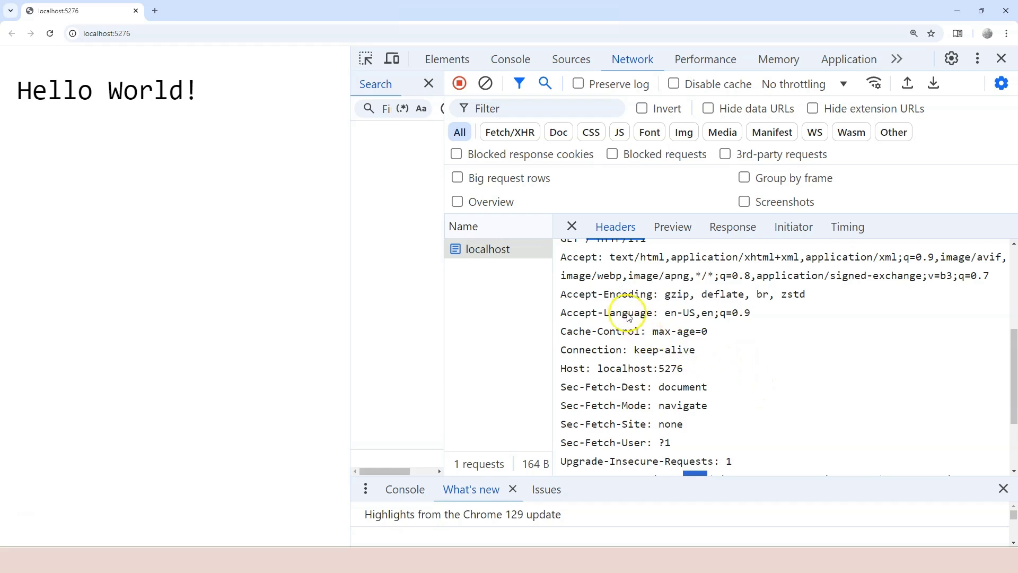
left_click_drag(615, 312, 697, 316)
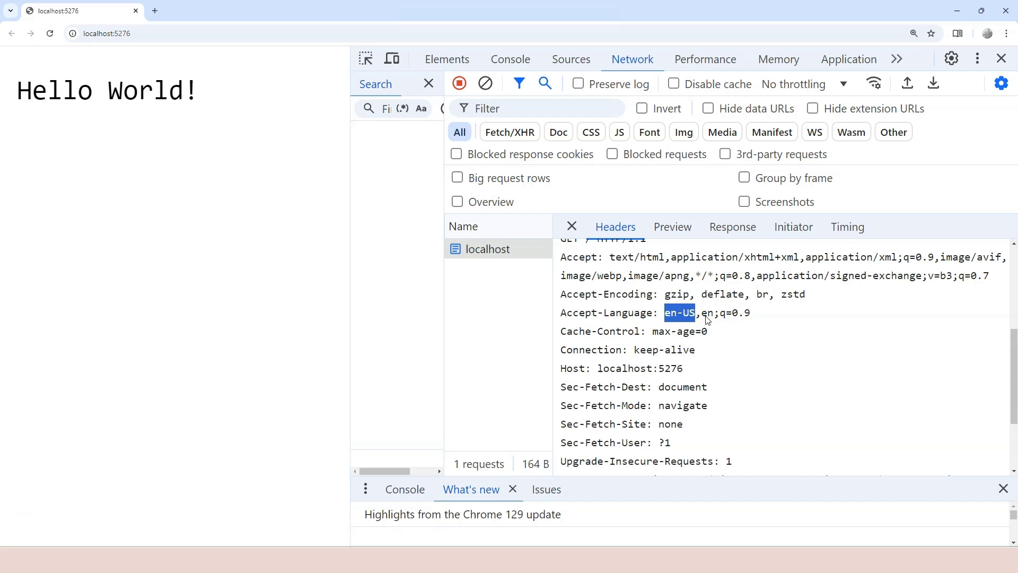
left_click_drag(561, 314, 655, 312)
scroll(684, 359, "up", 2)
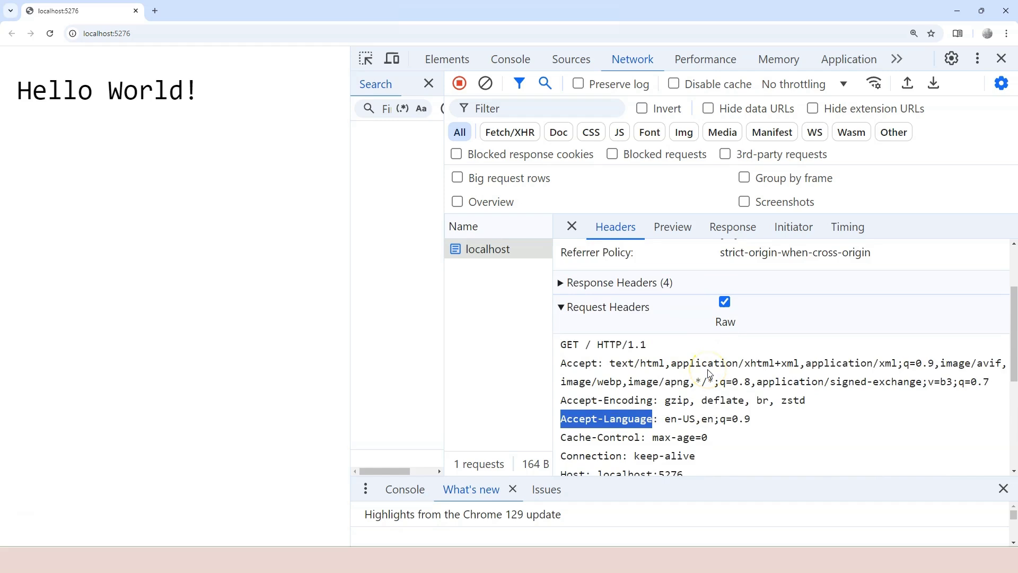